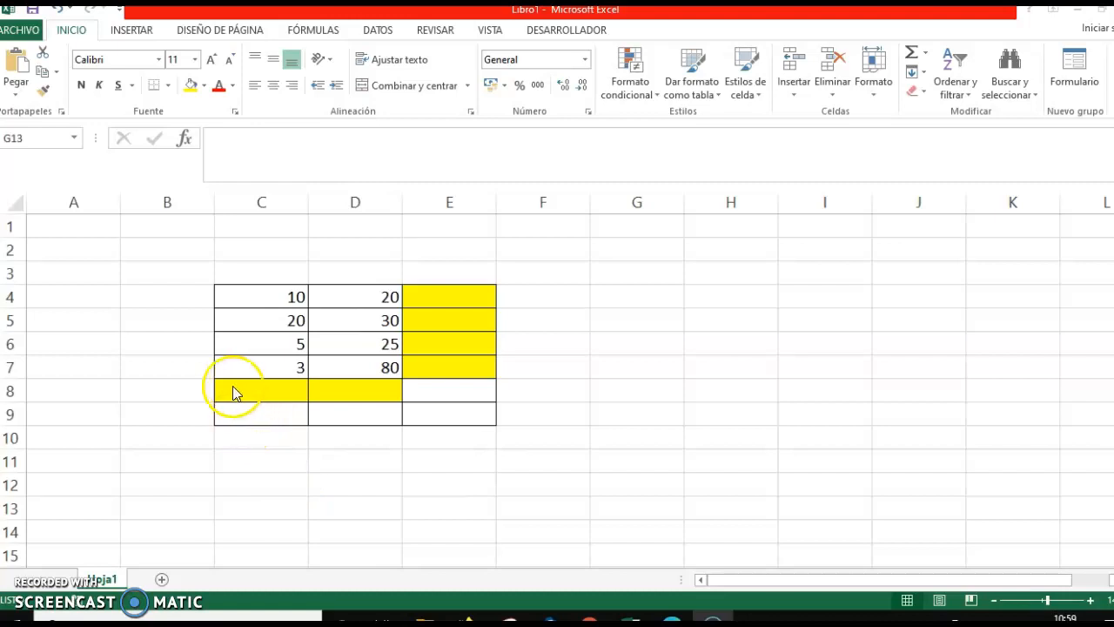
- Total the values in C4:C7 with AutoSum, placing the result in cell C8
drag(261, 296, 261, 371)
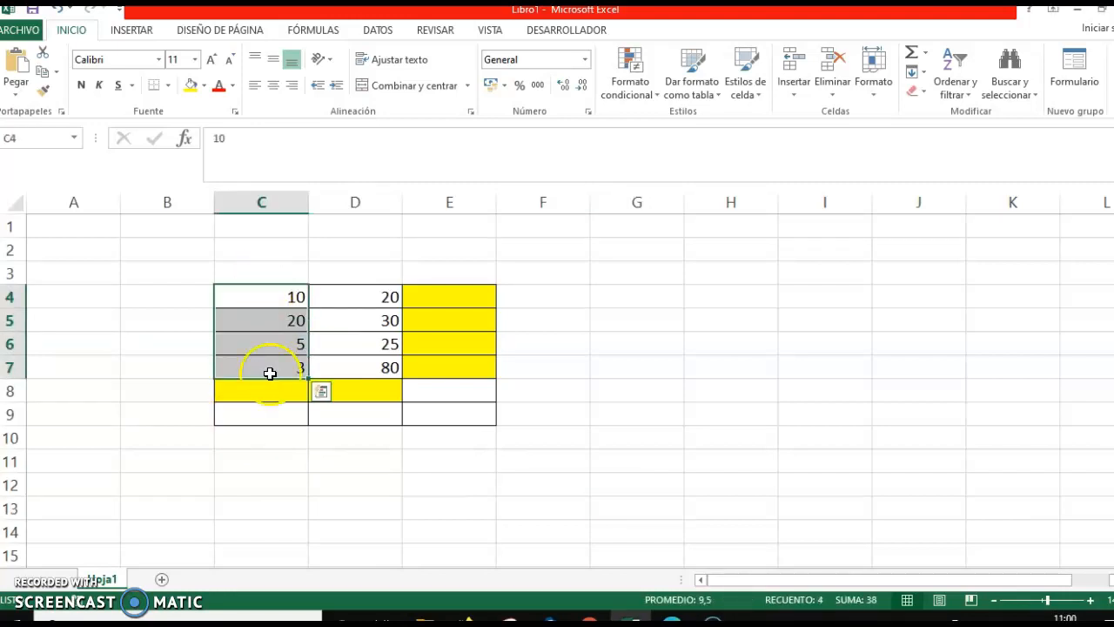
click(911, 56)
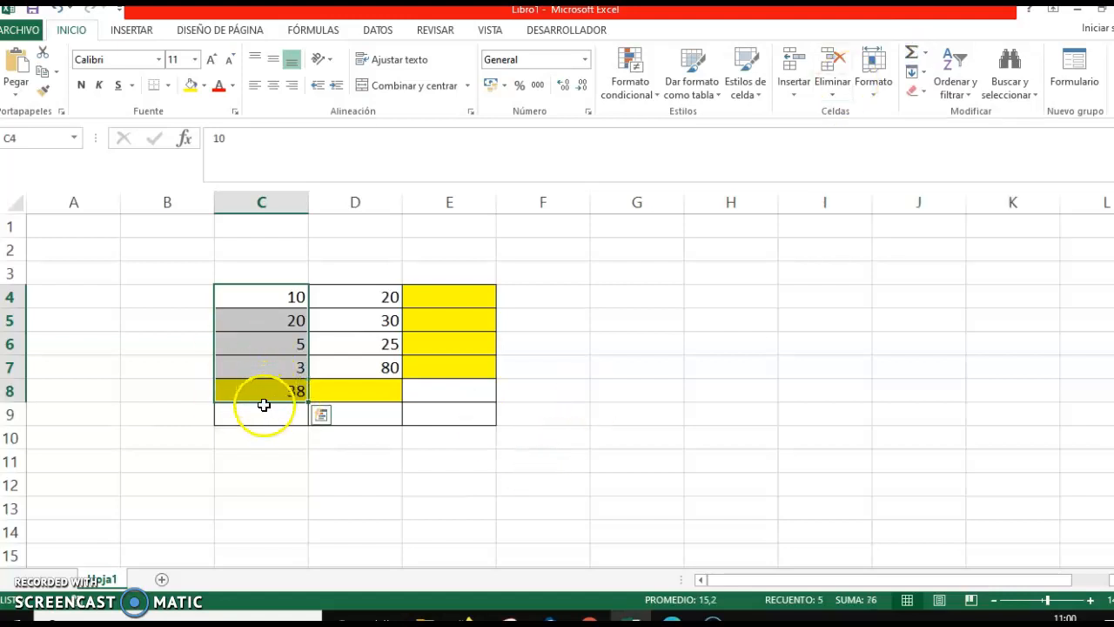
click(261, 414)
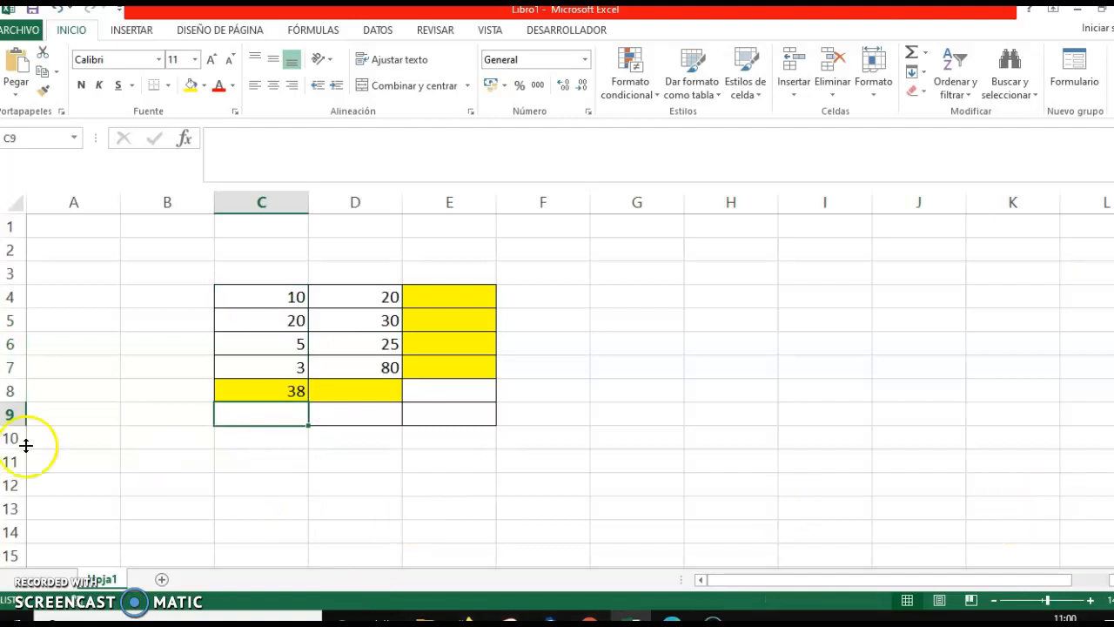
- Enter the operator symbols /*-+ in cell A12 and fill that cell light green
click(60, 486)
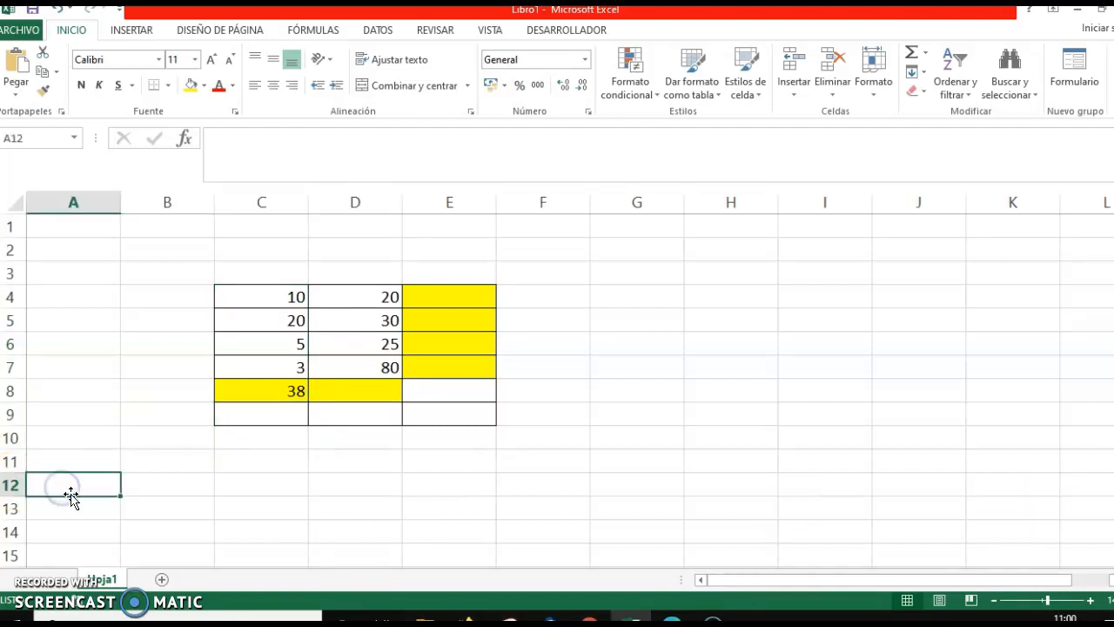
key(alt)
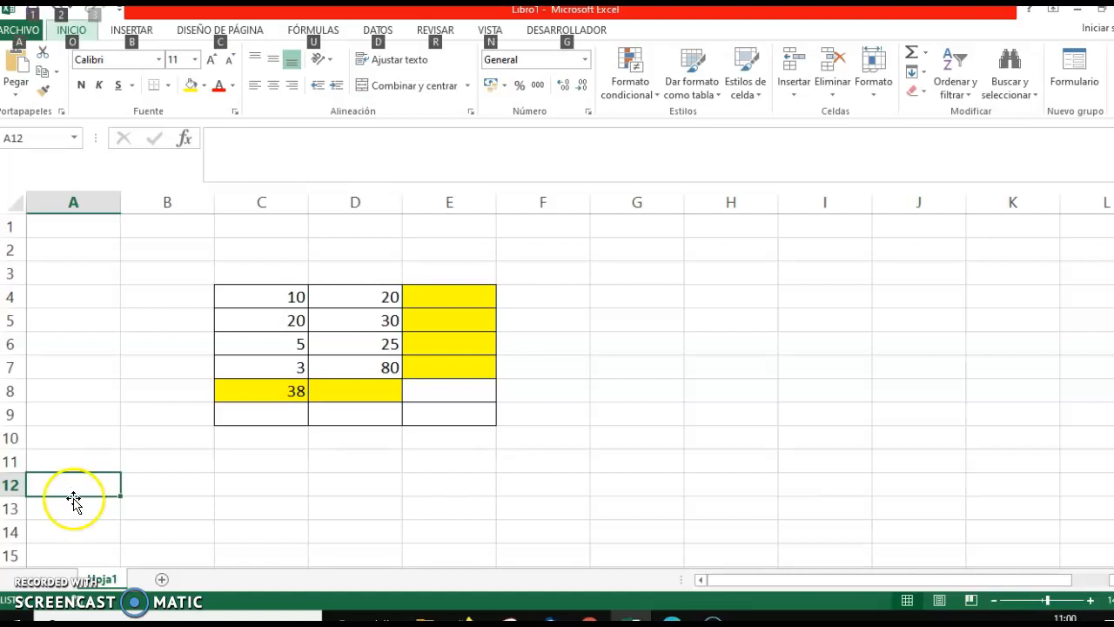
click(90, 479)
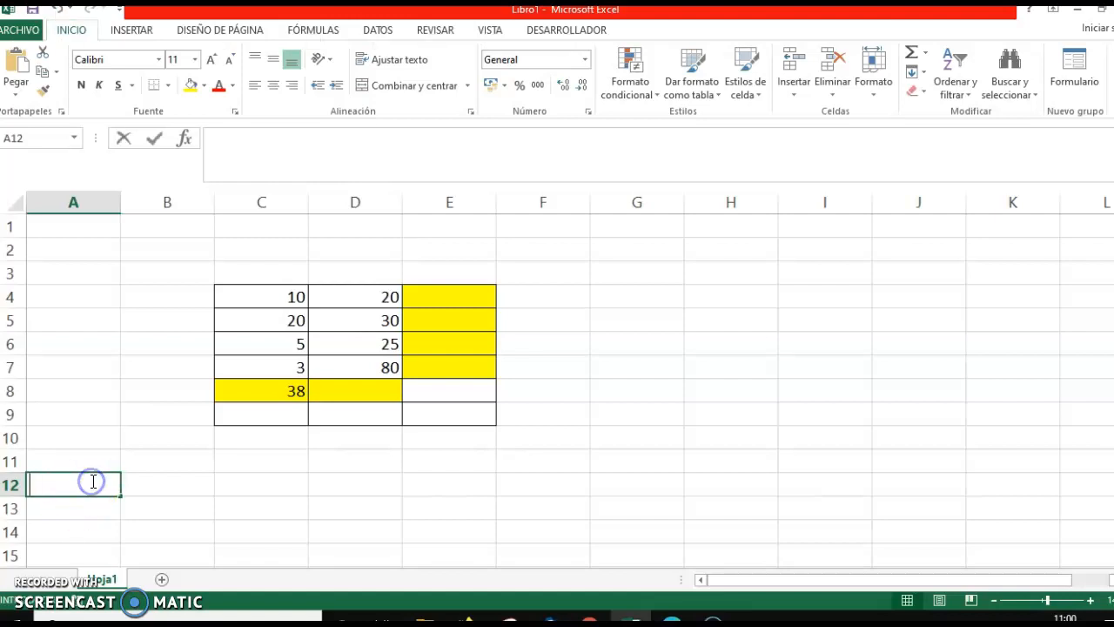
text(/*-+)
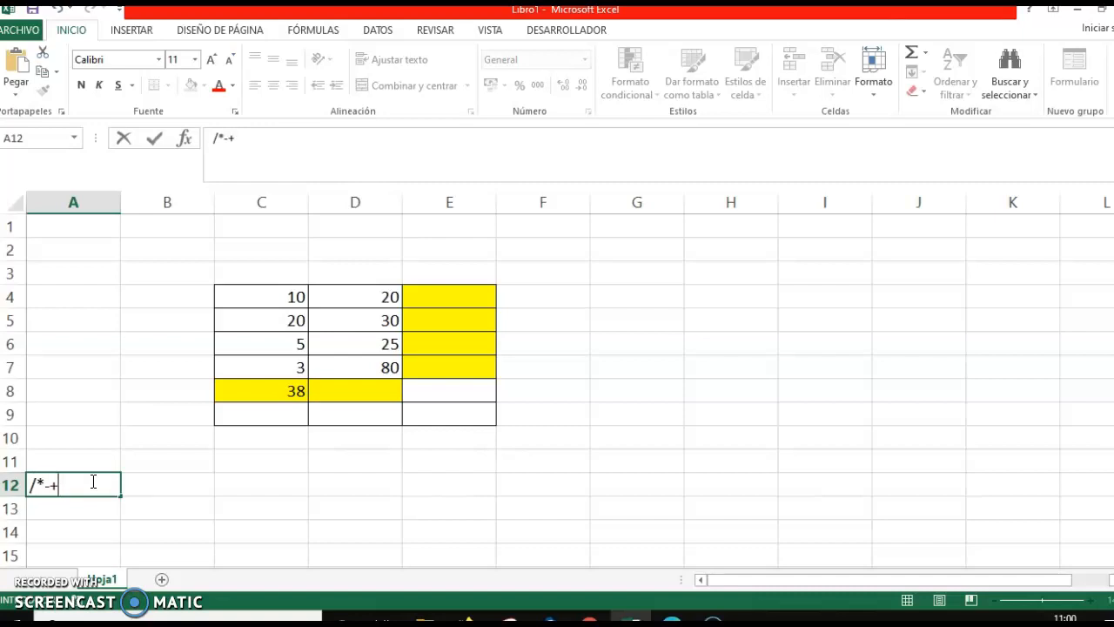
click(87, 501)
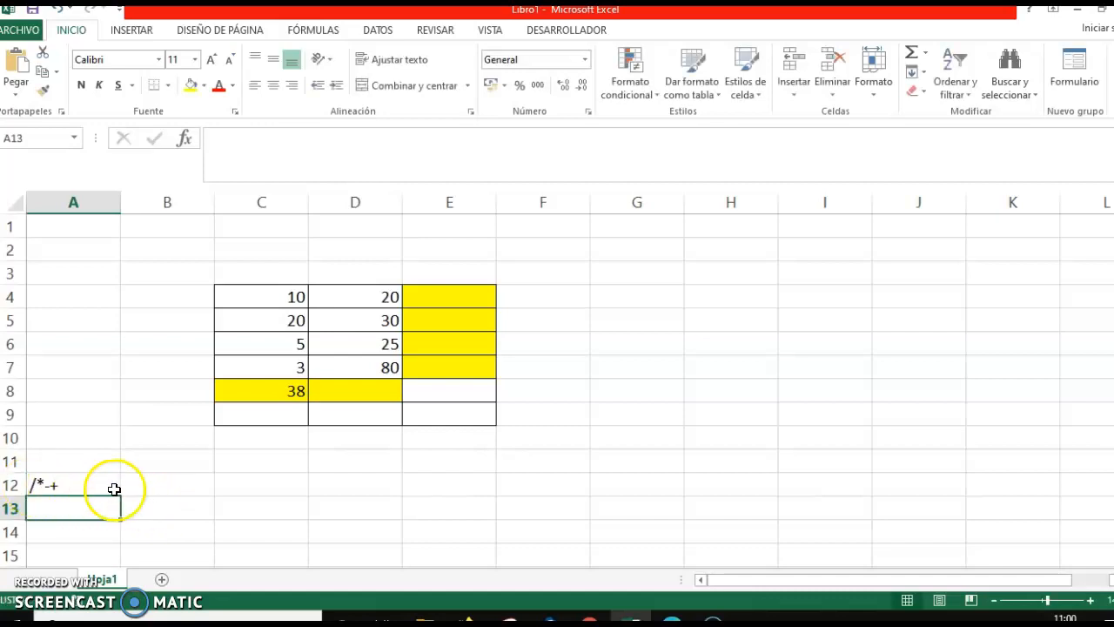
click(87, 485)
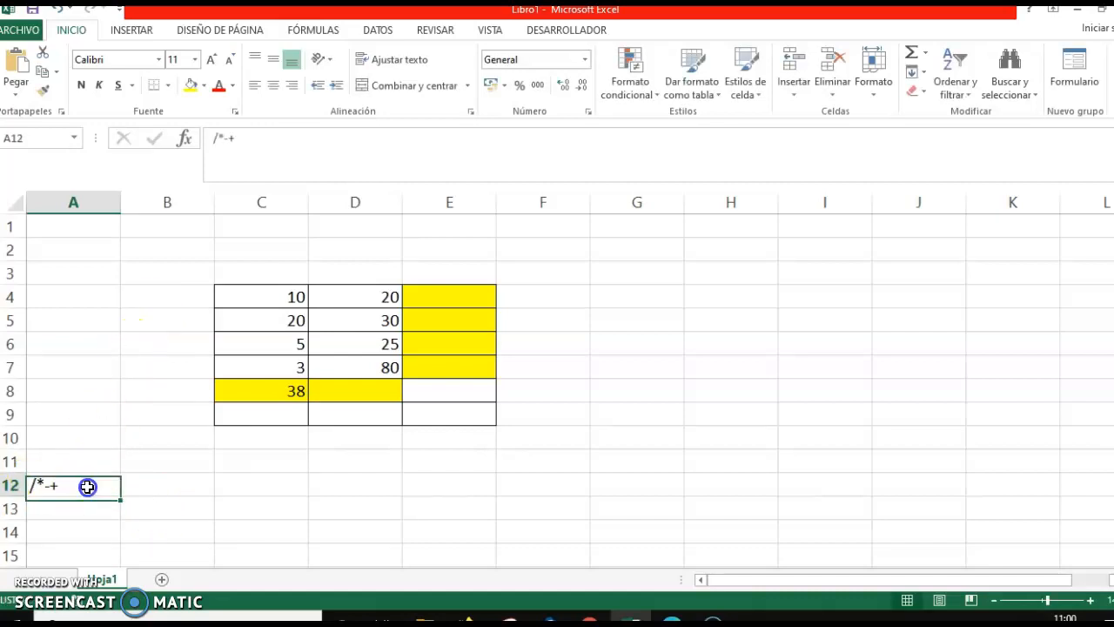
click(206, 86)
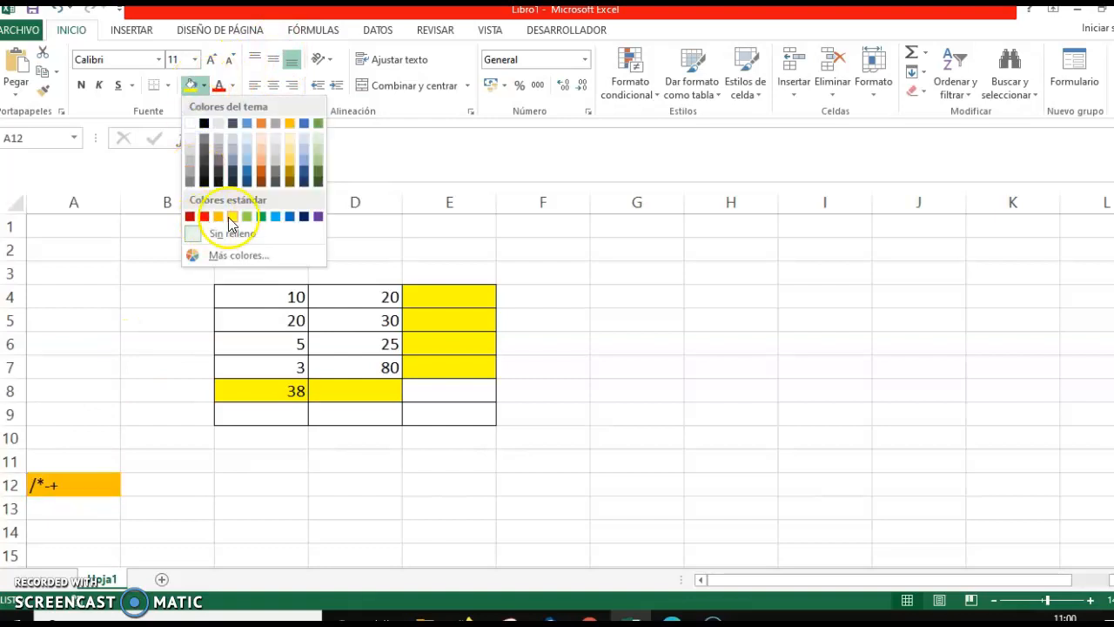
click(247, 216)
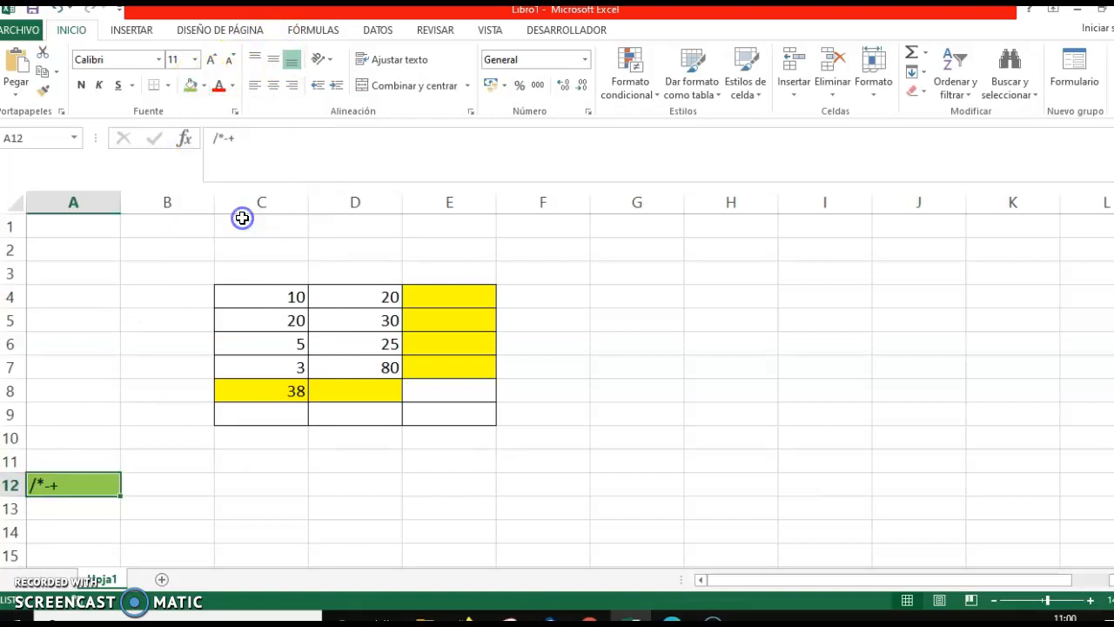
- Enter the label "operadores" in cell A11, above the operator symbols
click(71, 459)
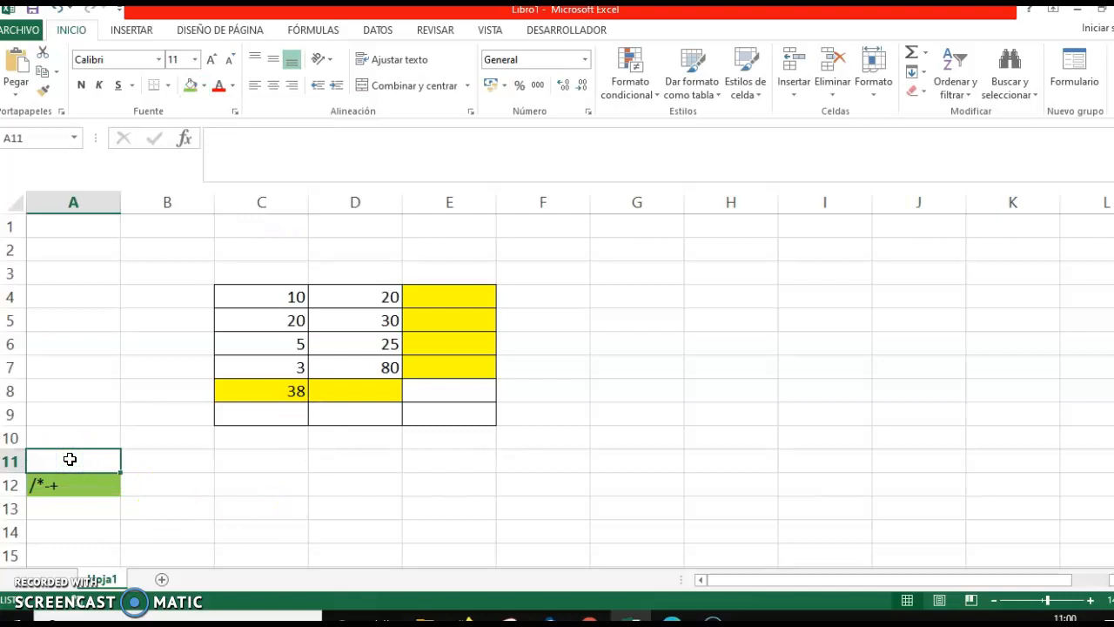
text(operadores)
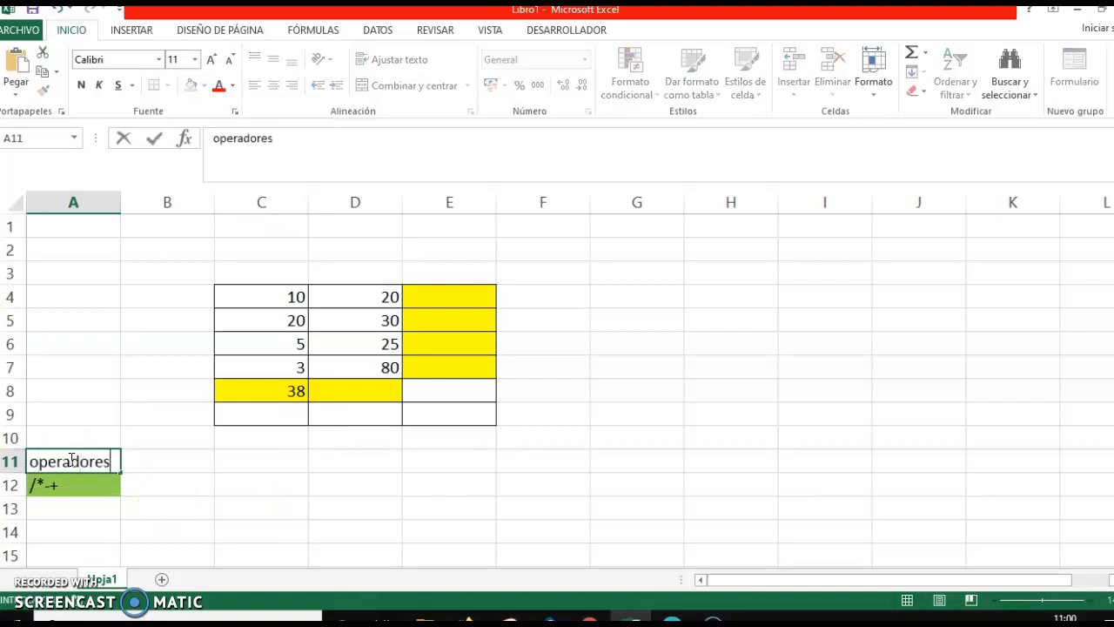
click(311, 438)
- Enter the formula =c4+c5+c6+c7 in cell C9 to add the first column cell by cell
click(289, 415)
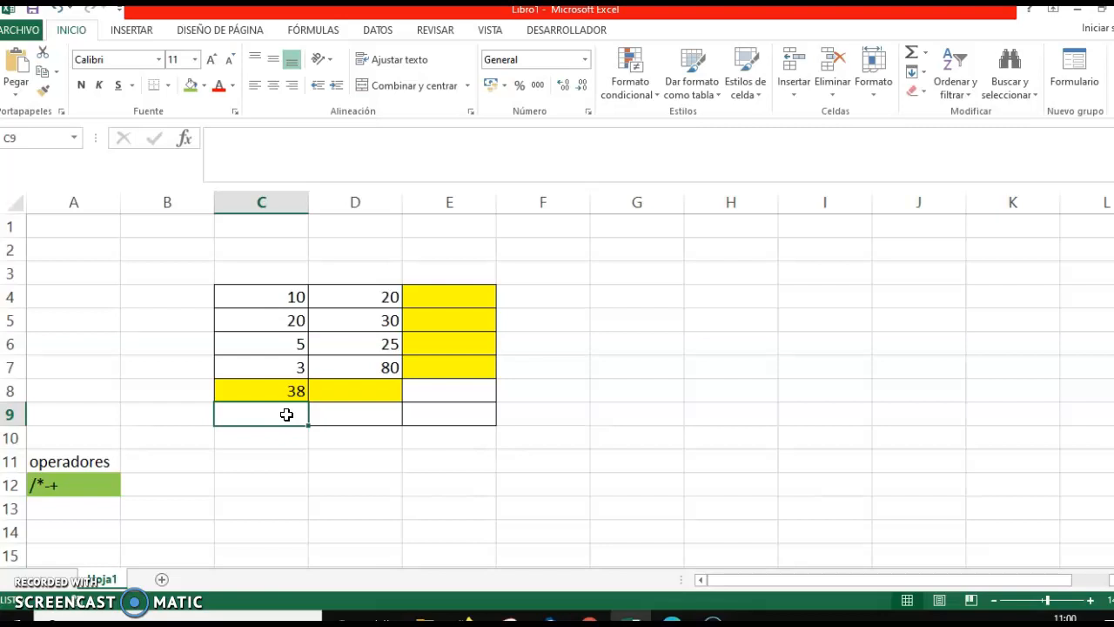
text(=)
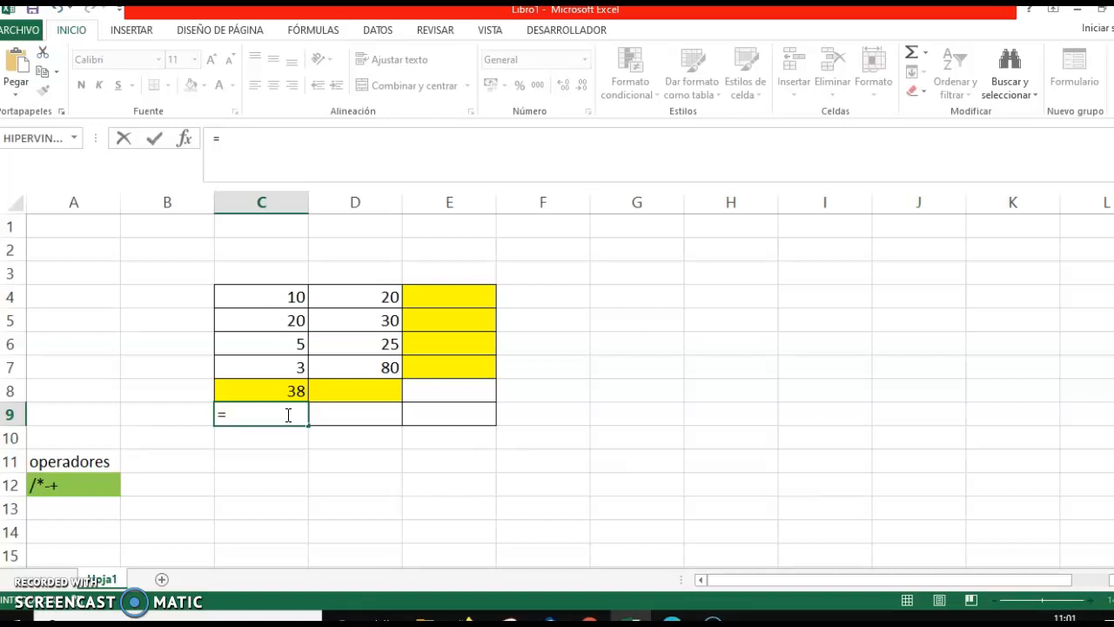
text(c4+c5+c)
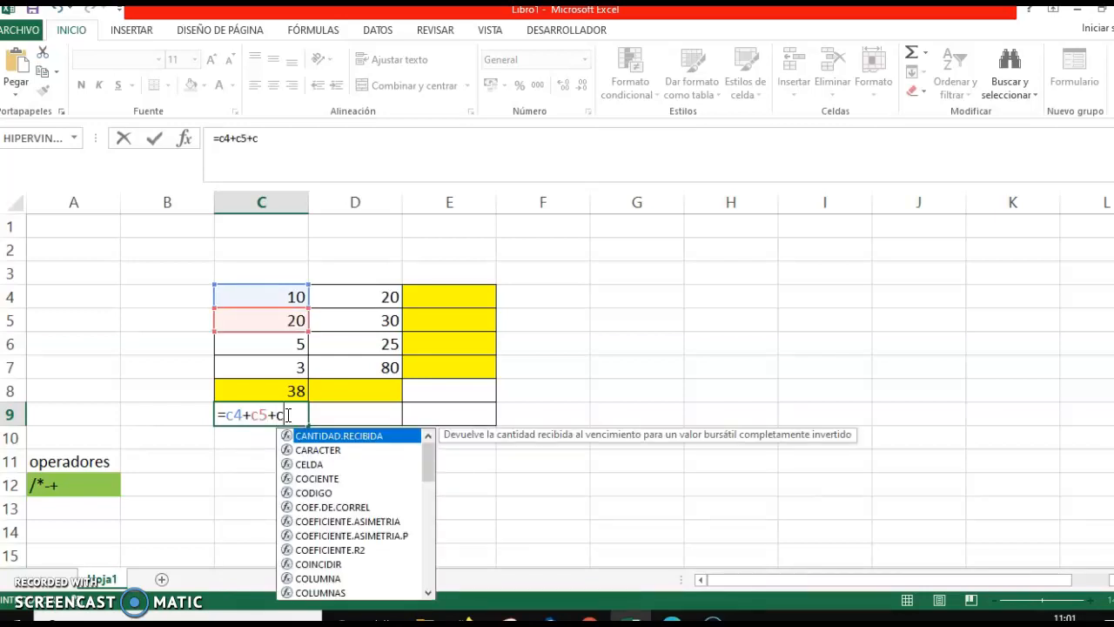
text(6+)
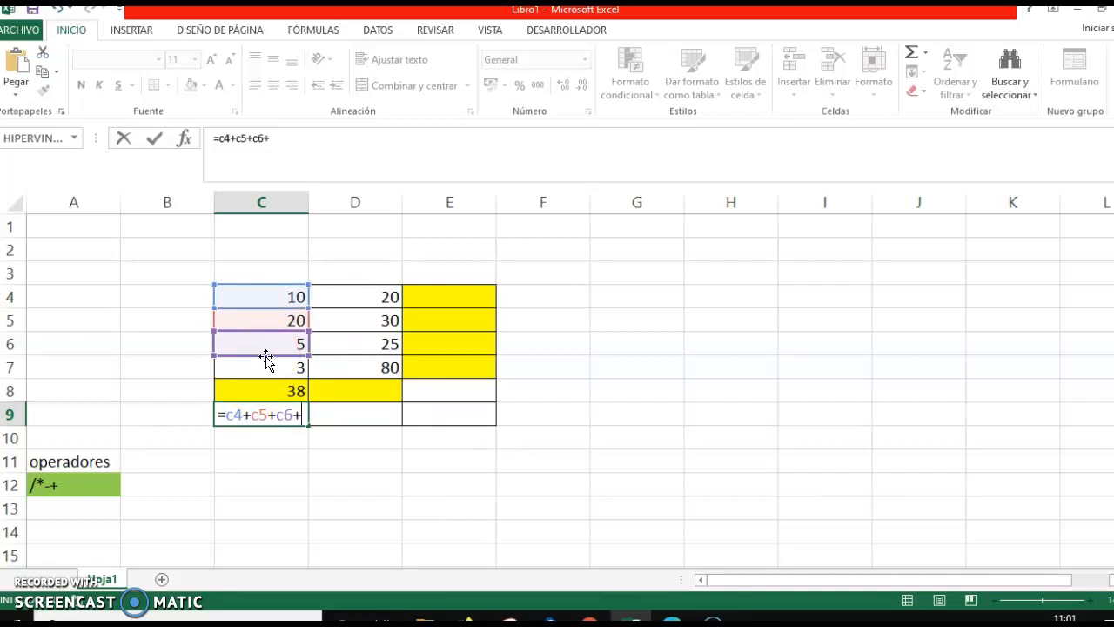
text(c7)
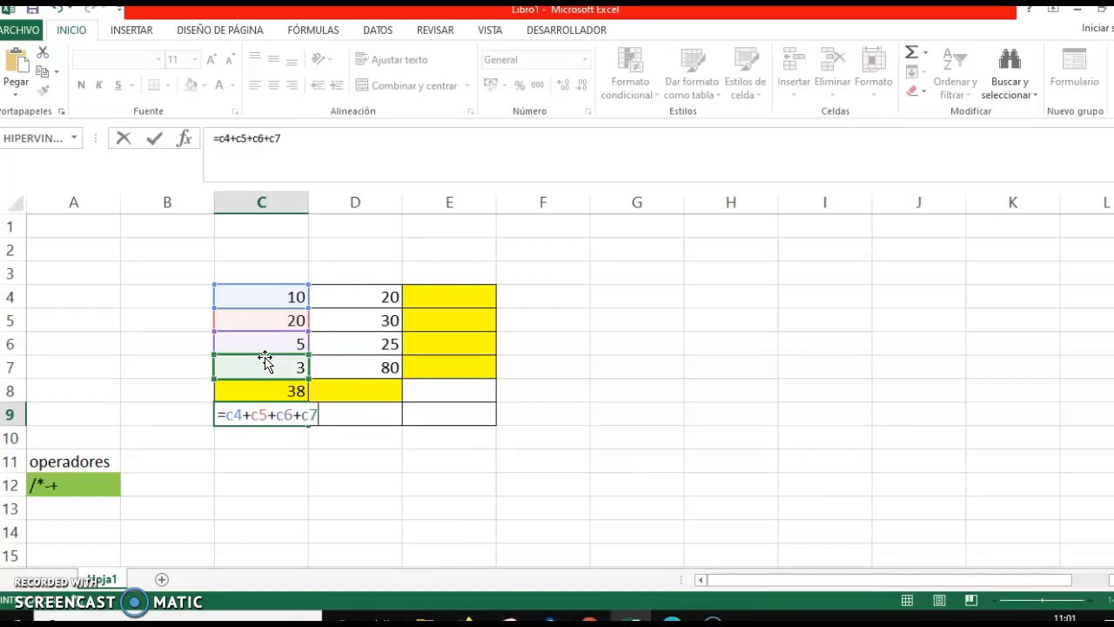
key(Return)
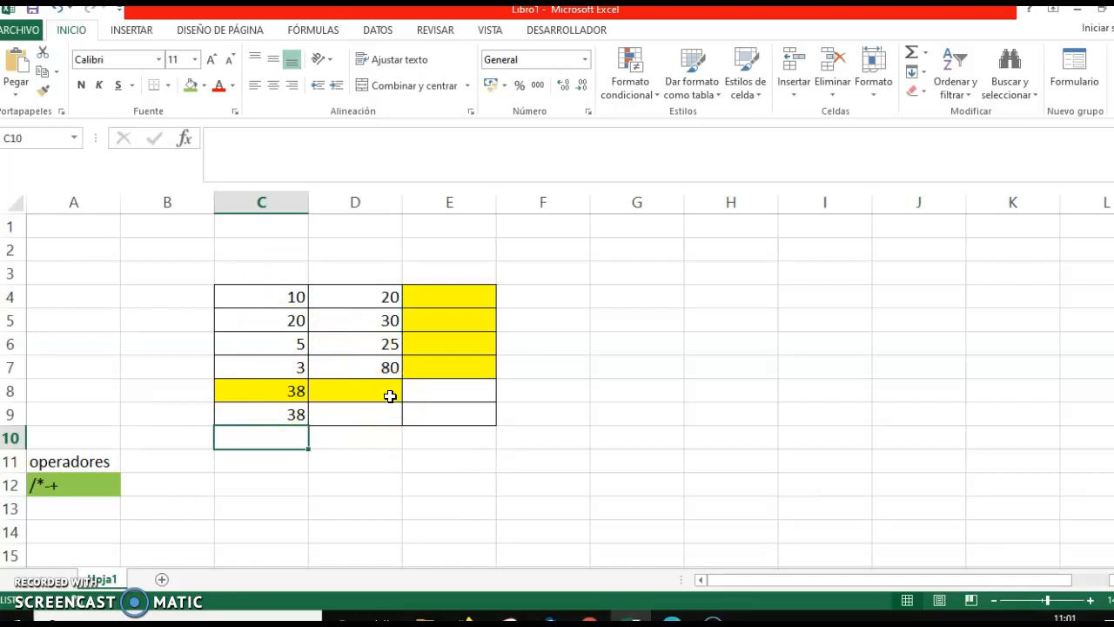
- Total the values in D4:D7 with AutoSum, placing the result in cell D8
drag(357, 293, 362, 373)
click(914, 50)
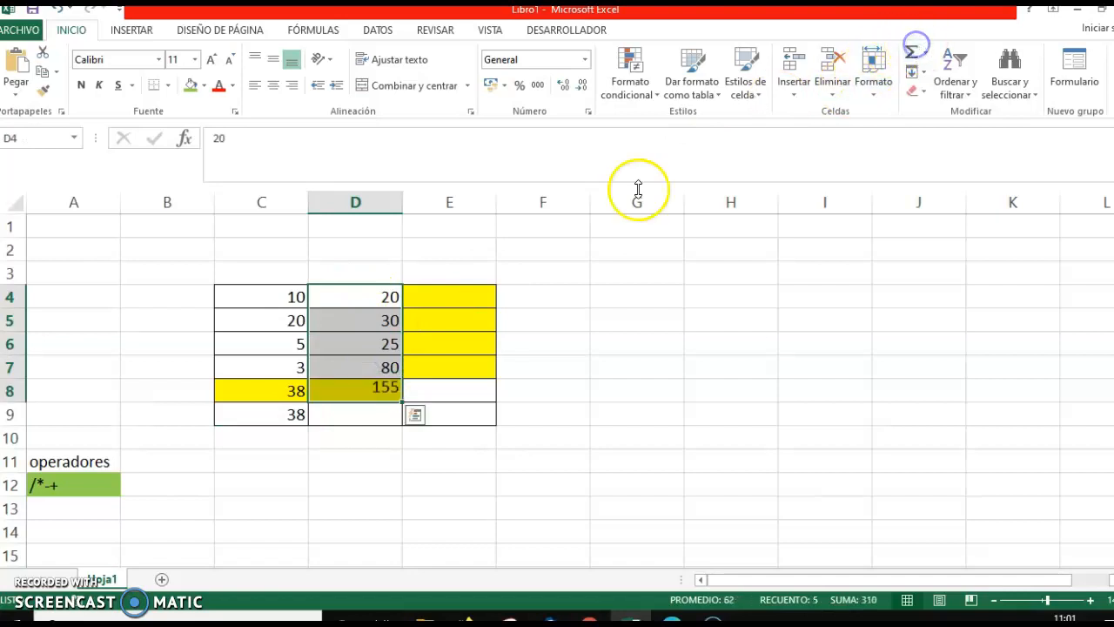
click(457, 296)
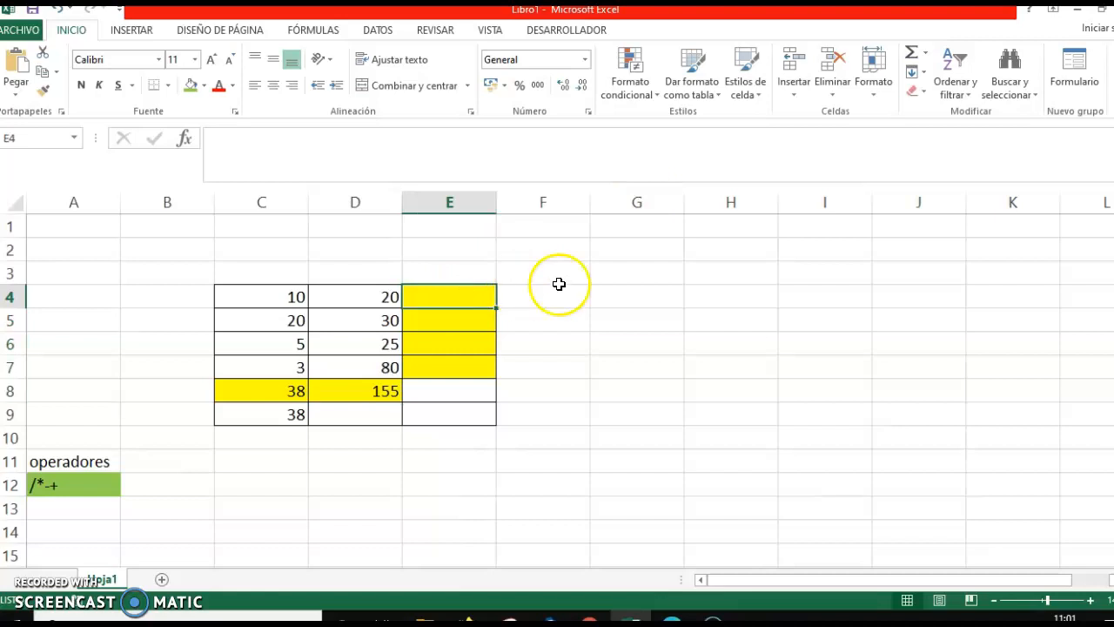
- Enter the headings "llamado filas/colum" in E3 and "sin llamado" in F3, widening column E to fit its heading
click(474, 272)
text(ll)
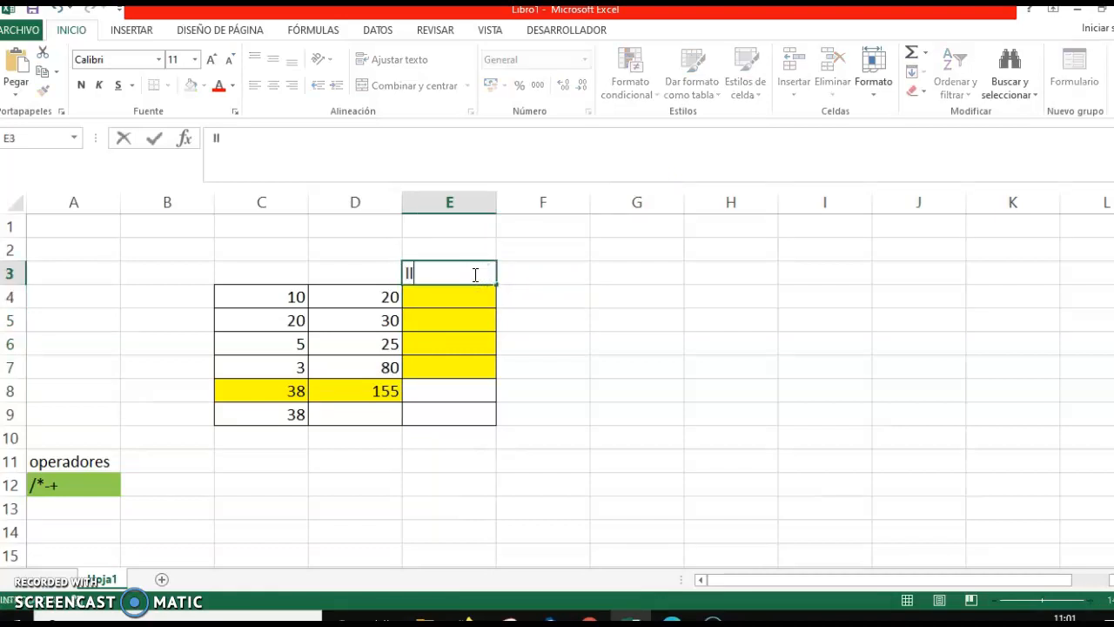
text(amado fi)
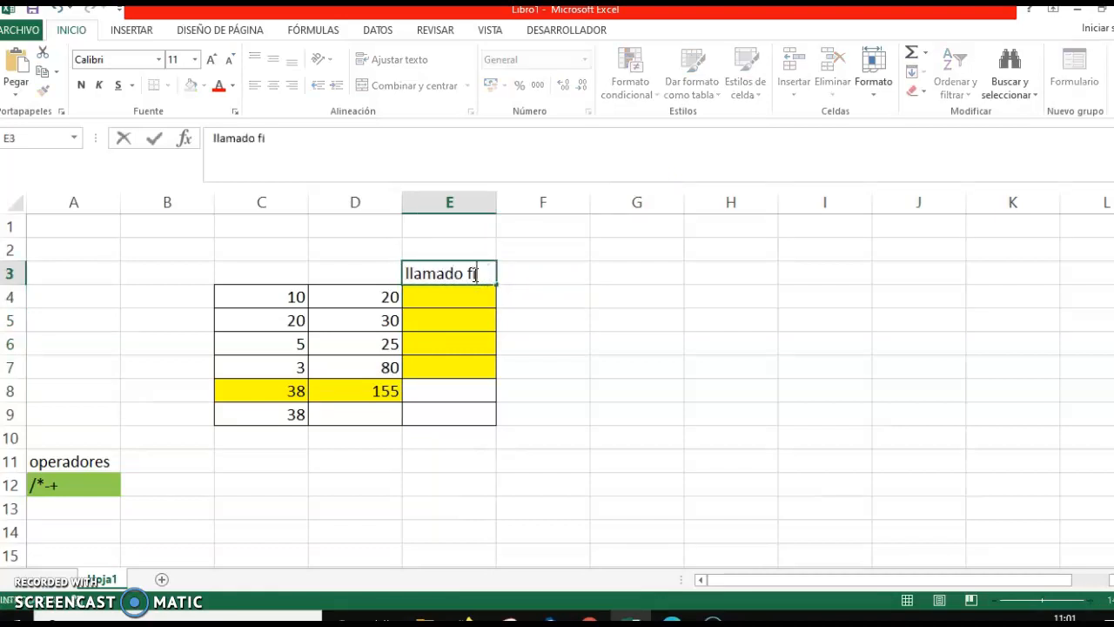
text(las/colum)
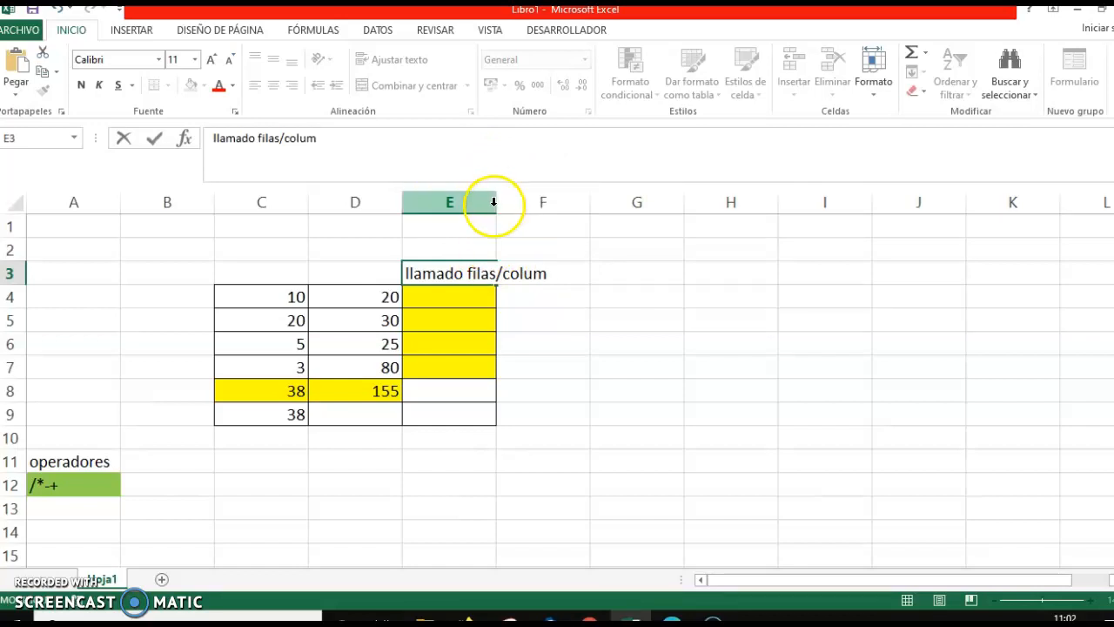
click(618, 346)
drag(497, 202, 557, 231)
click(581, 270)
text(sin llamado)
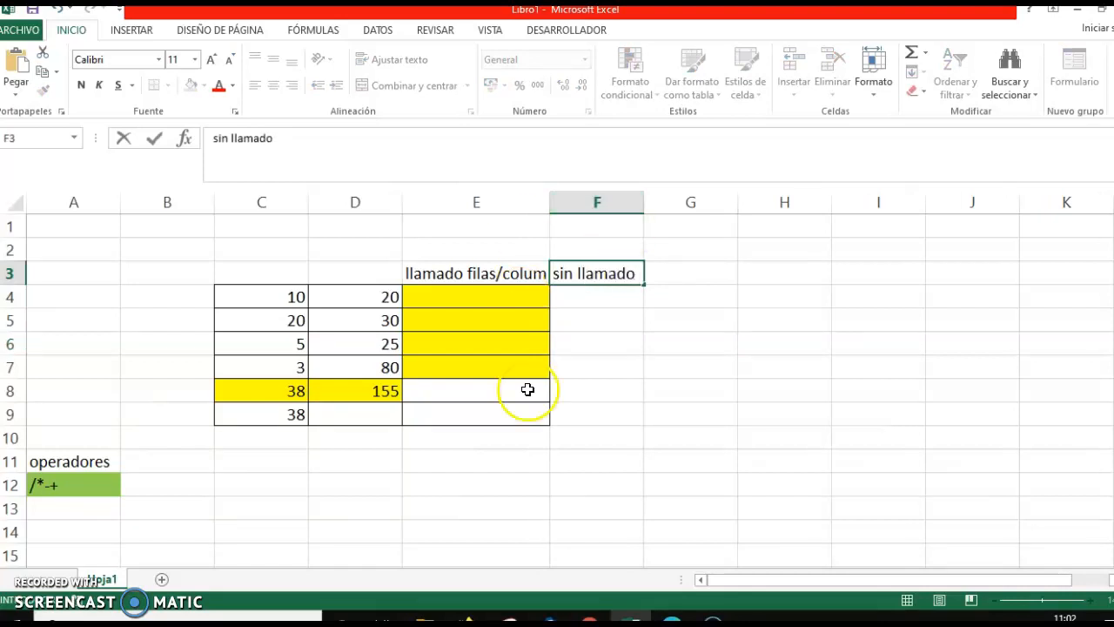
- Fill cells F4:F7 with light orange and apply outline and inside borders to them
drag(606, 292, 610, 365)
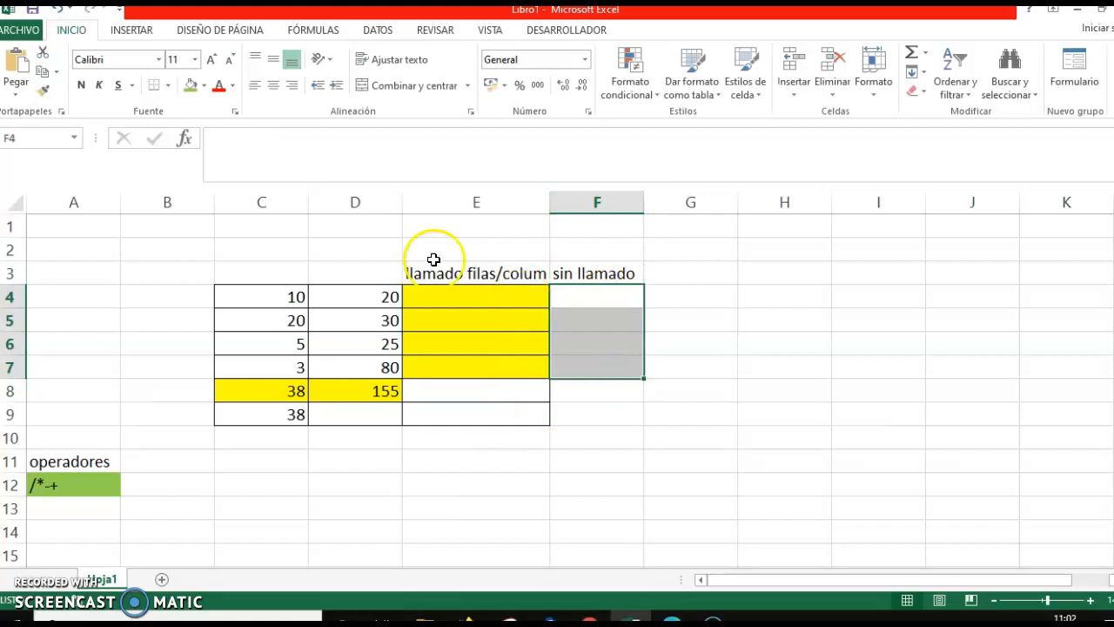
click(206, 87)
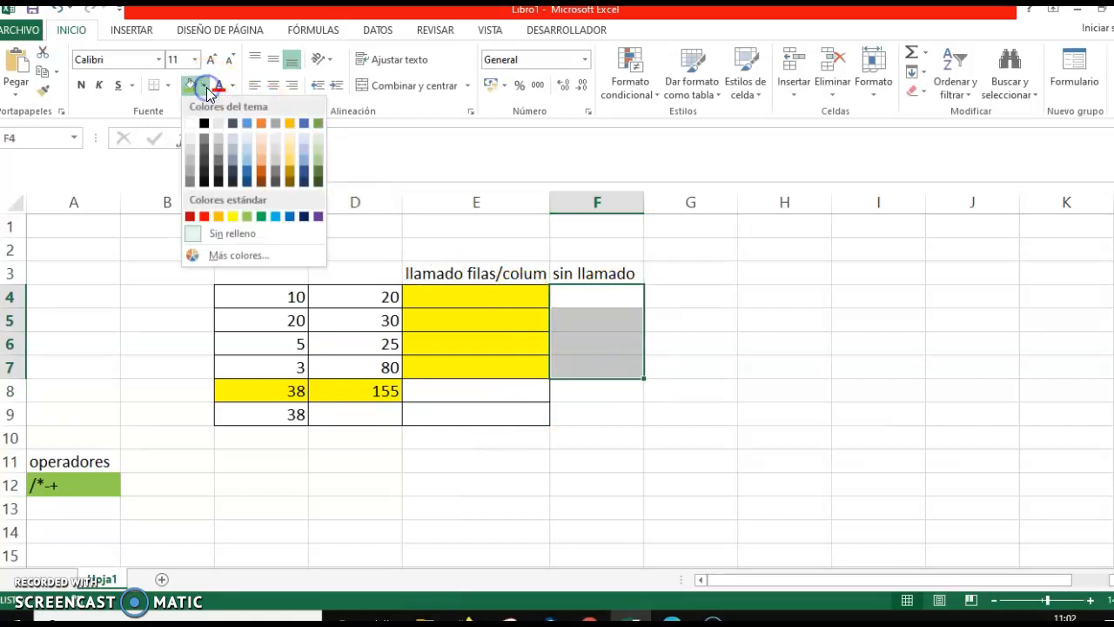
click(263, 168)
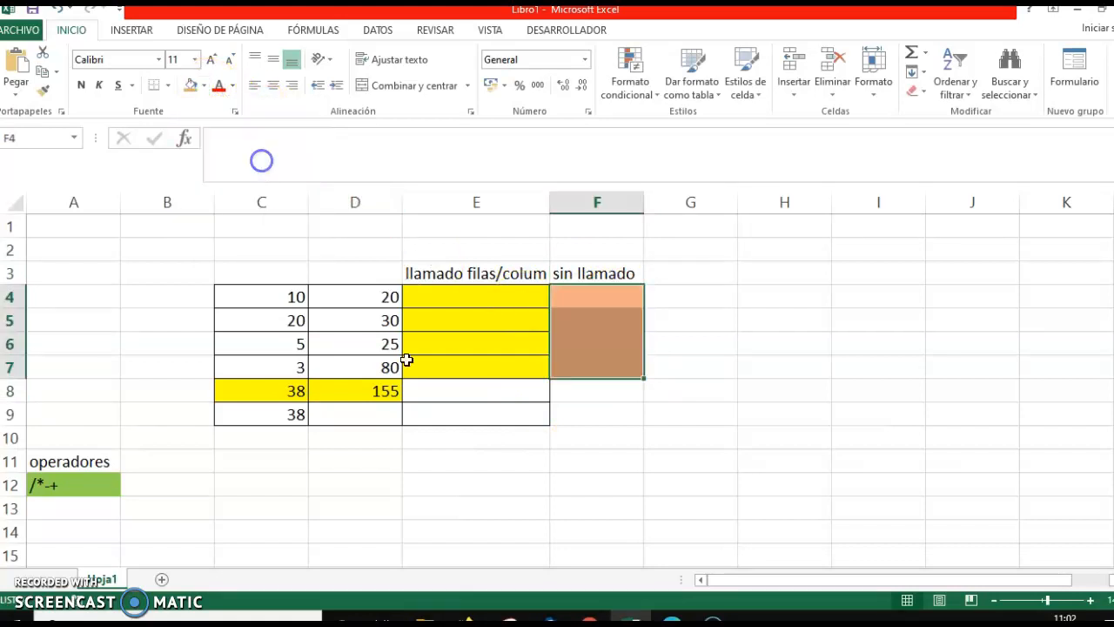
right_click(587, 300)
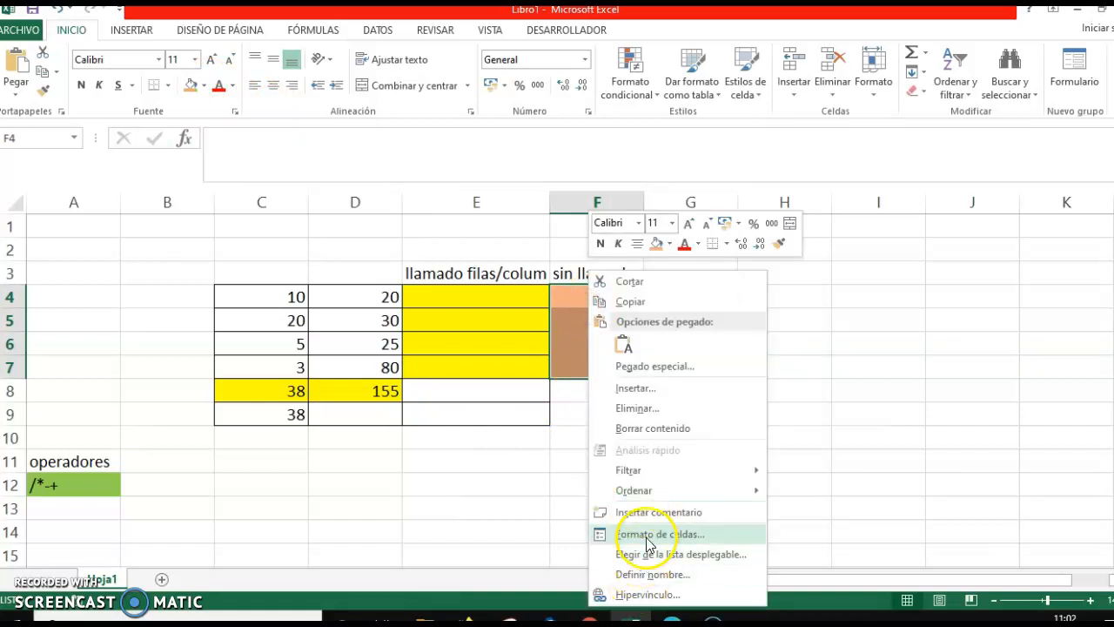
click(649, 534)
click(659, 306)
click(709, 306)
click(754, 590)
click(562, 440)
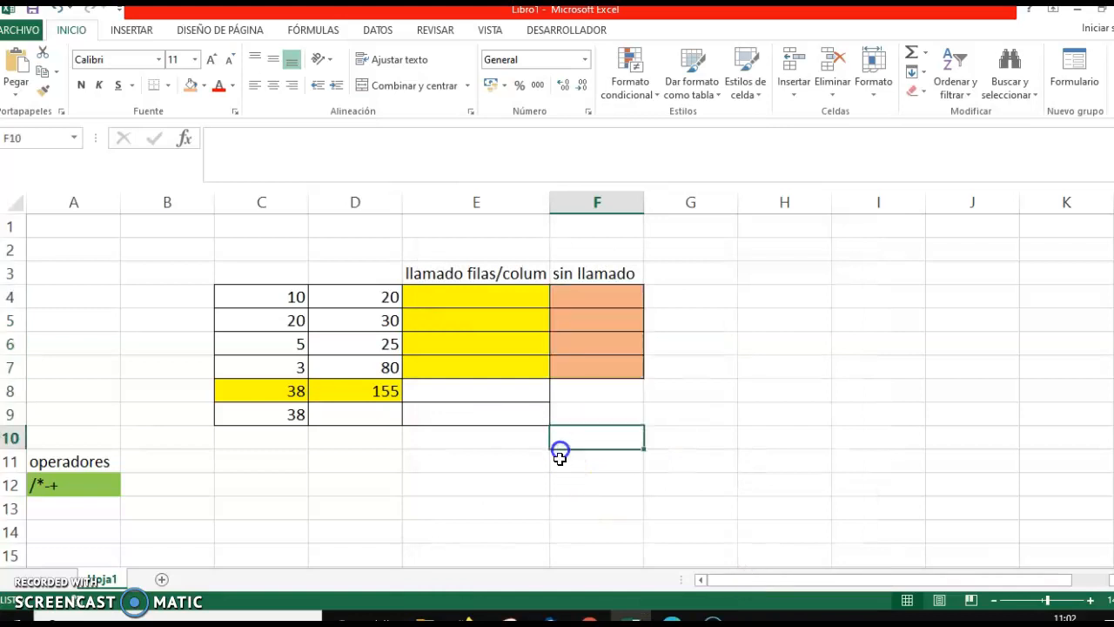
- Enter the formula =C4+D4 in cell E4, picking both operands from the sheet
click(440, 292)
text(=)
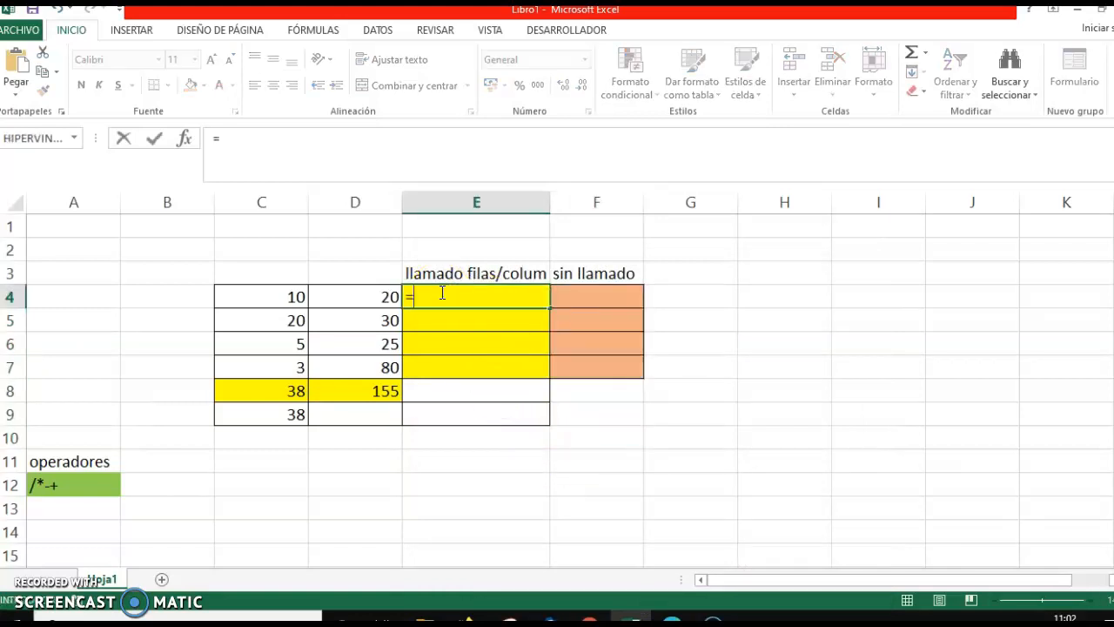
click(430, 293)
click(292, 295)
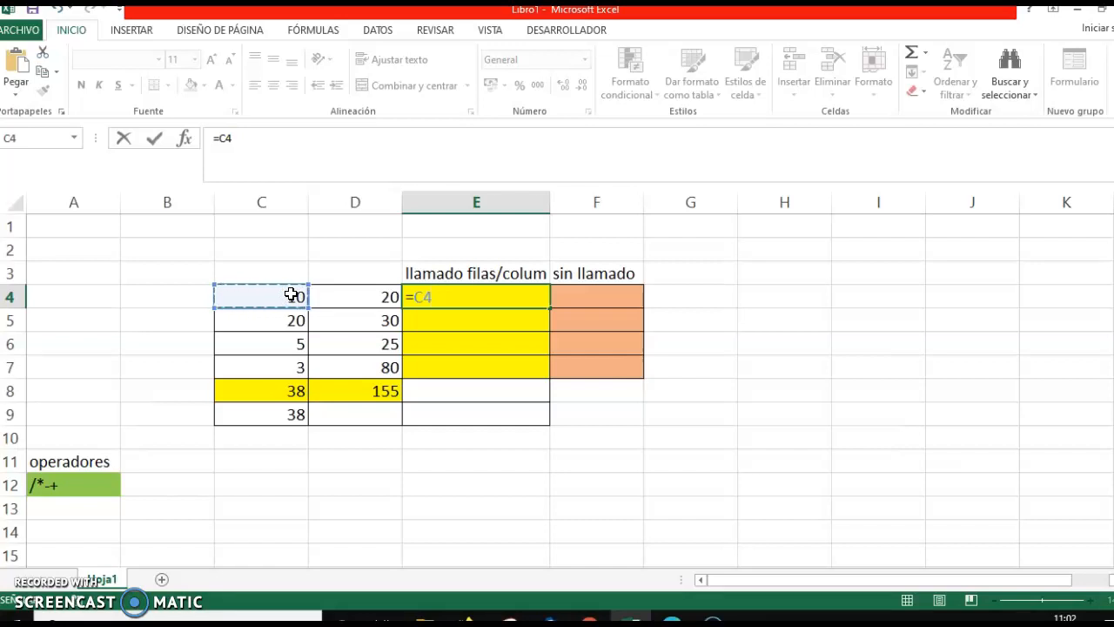
text(+)
click(340, 294)
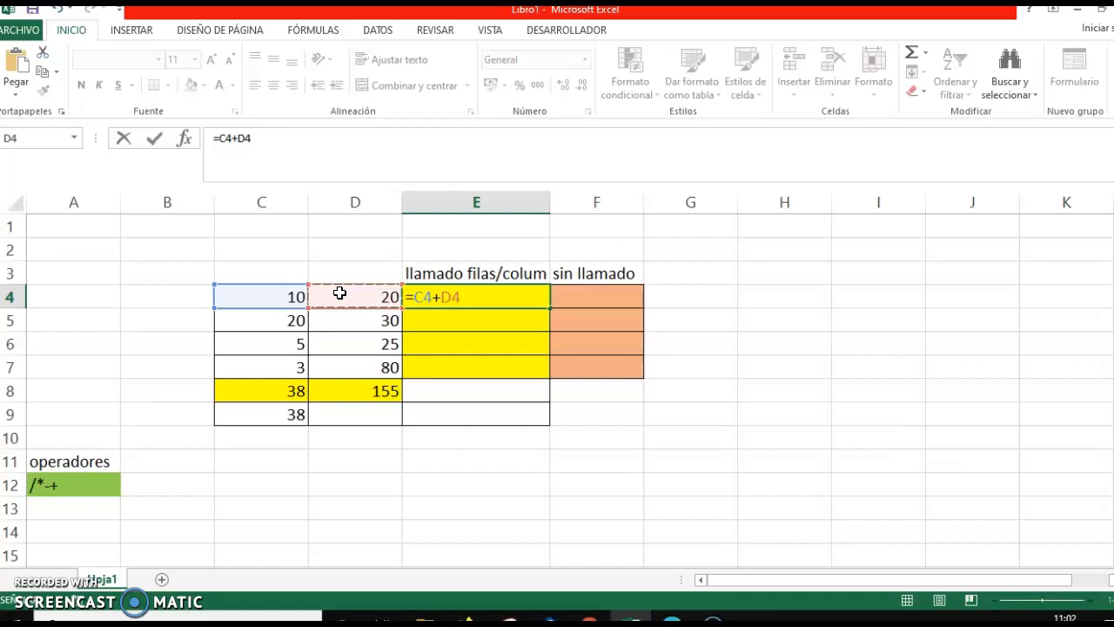
key(Return)
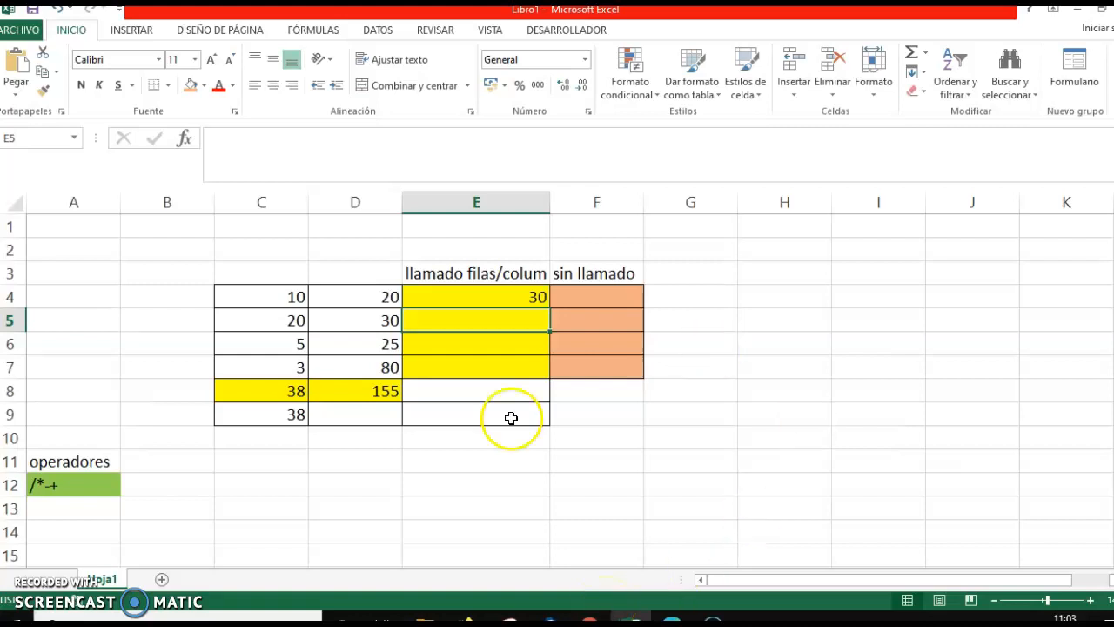
click(528, 324)
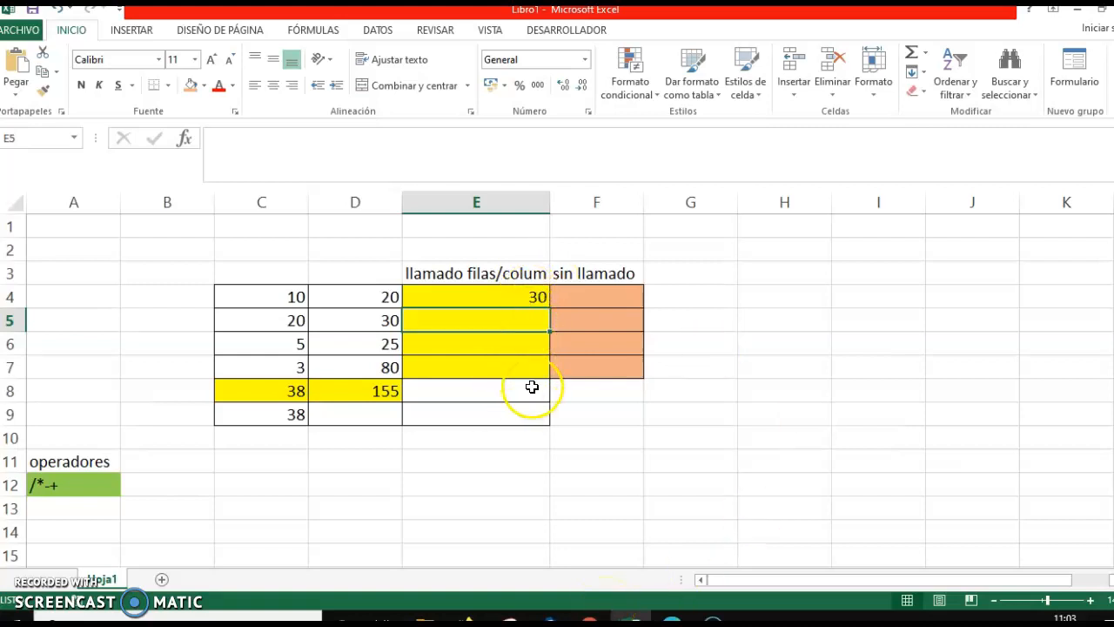
- Fill the formula in E4 down through cells E5:E7
click(505, 296)
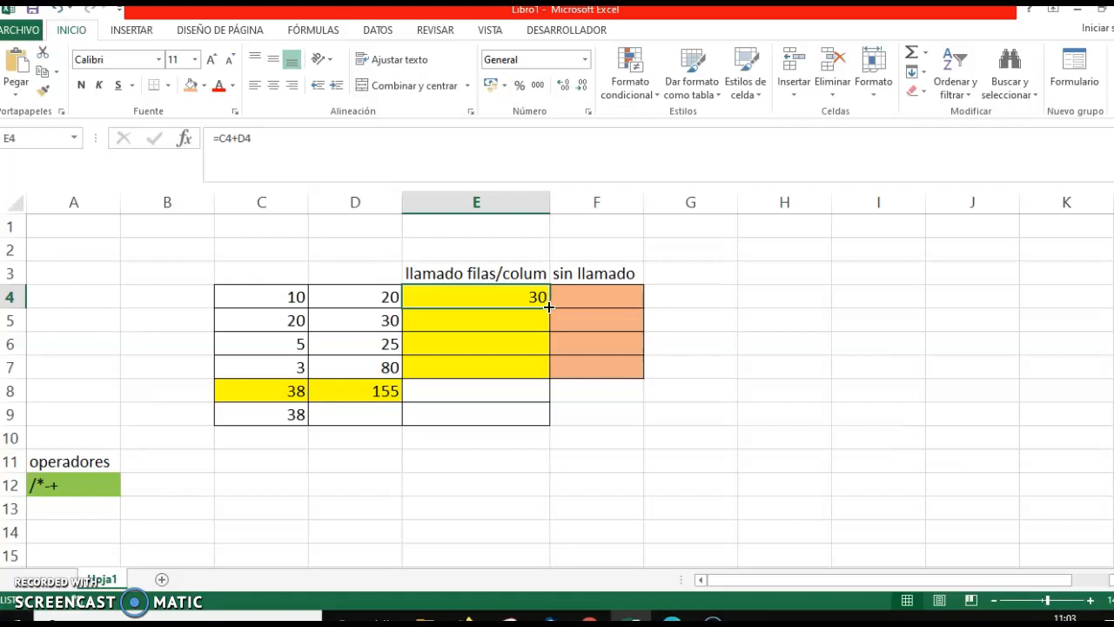
drag(549, 307, 545, 377)
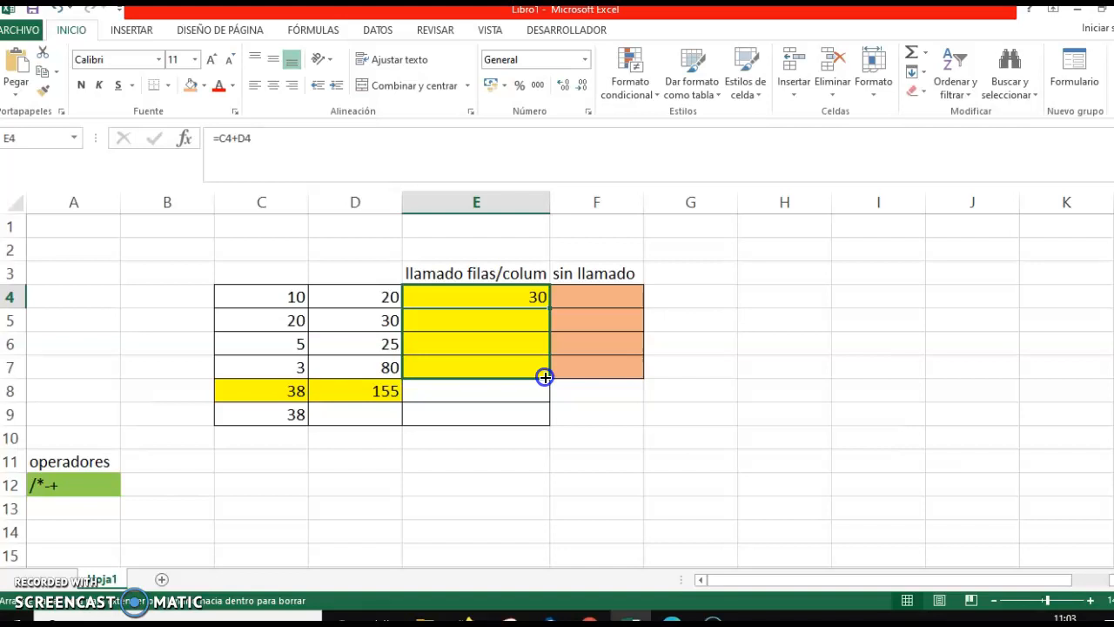
drag(544, 376, 546, 378)
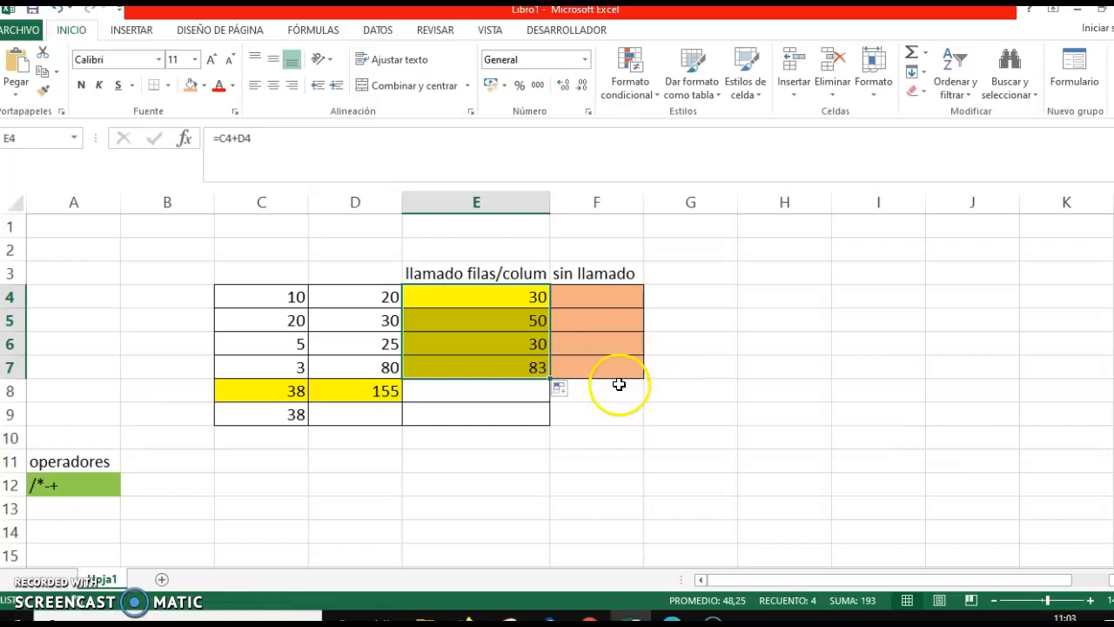
- Inspect the filled formulas in E5 and E7 to check which cells each one references
click(619, 293)
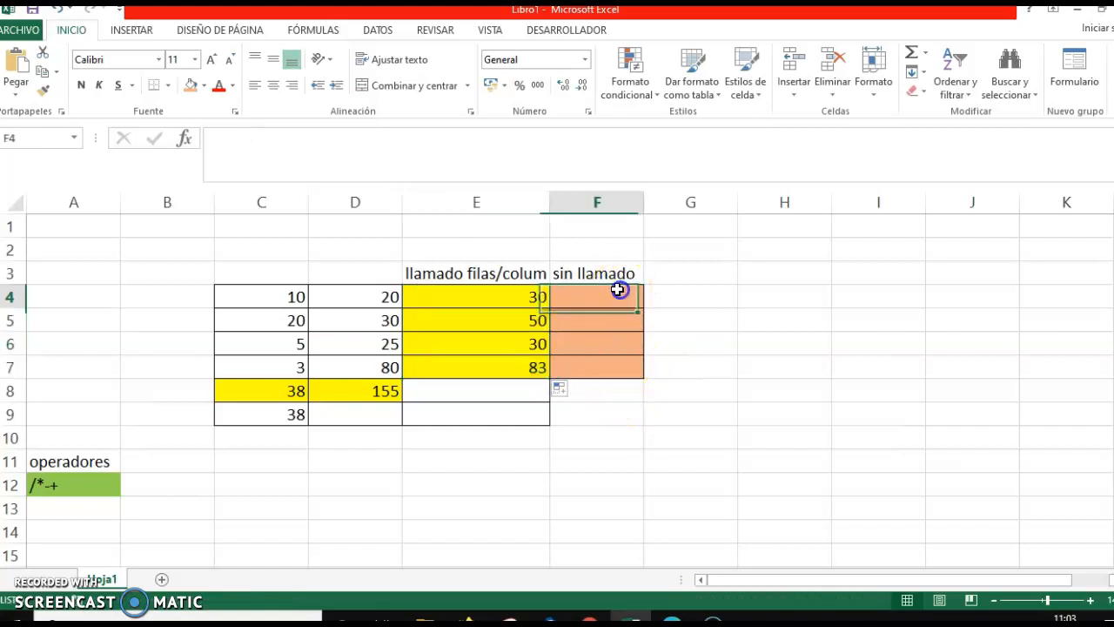
click(498, 322)
double_click(498, 322)
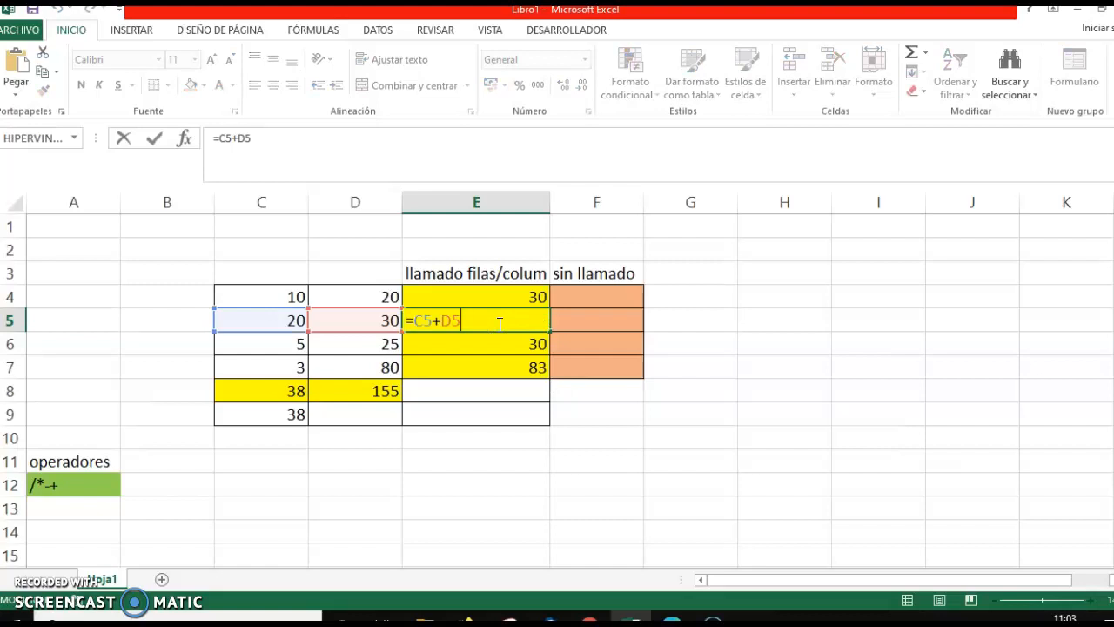
key(Return)
click(470, 355)
click(468, 359)
double_click(467, 367)
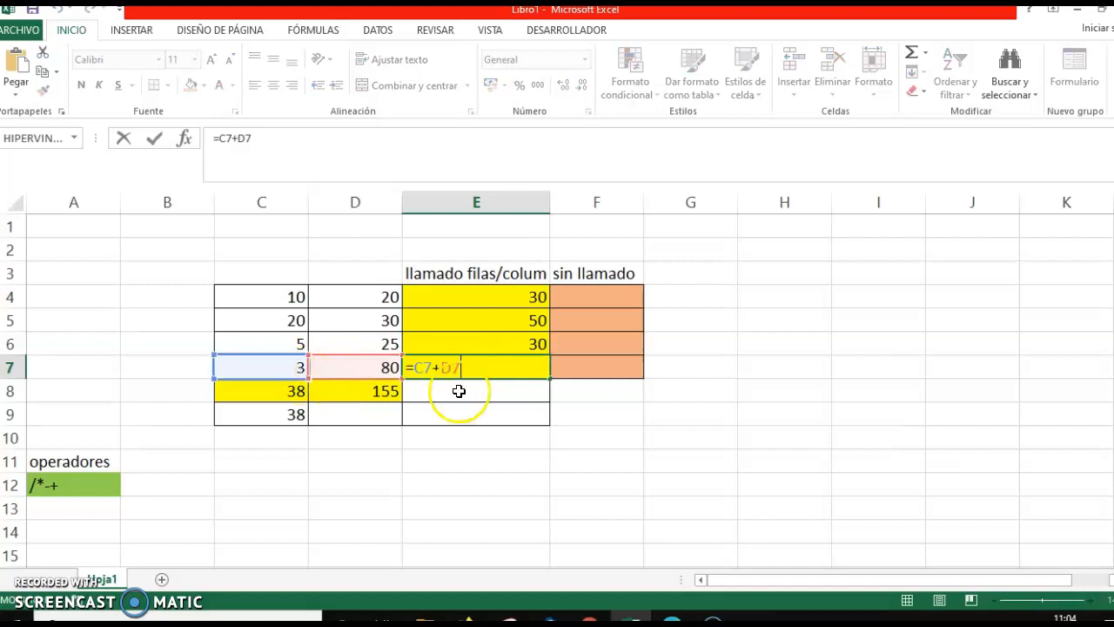
key(Return)
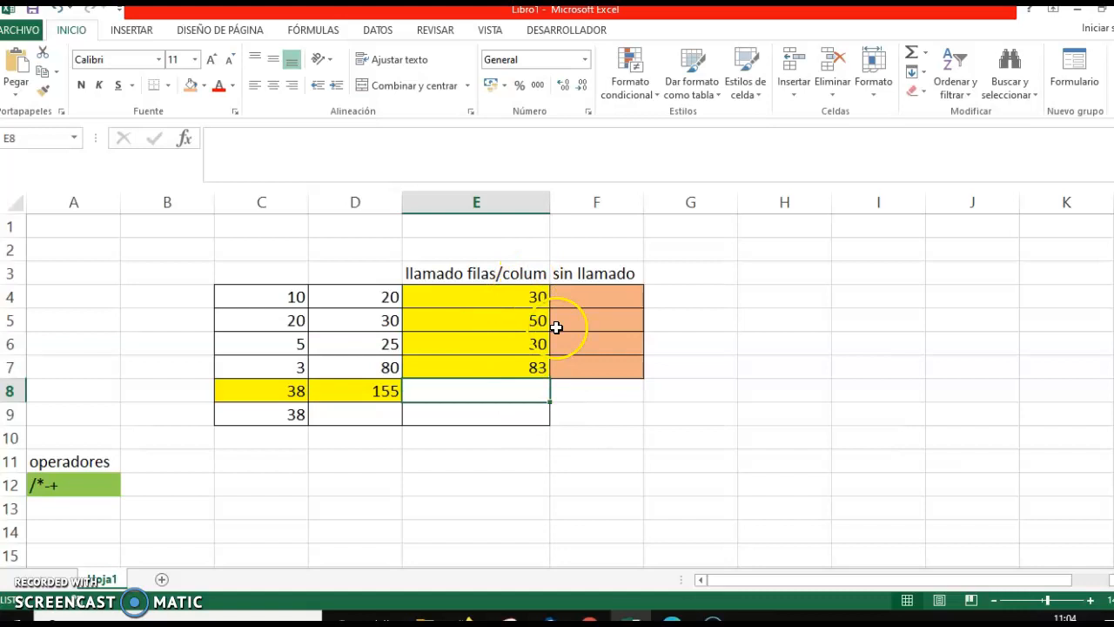
- Try moving the contents of cell E7 to E8, and undo the move
click(504, 370)
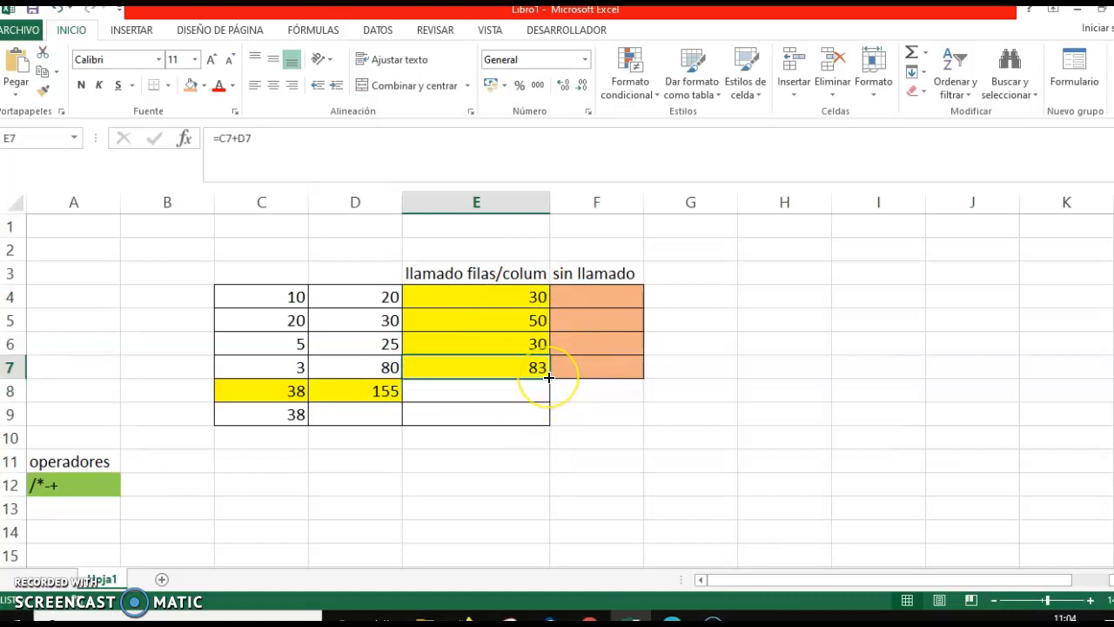
drag(549, 376, 549, 376)
drag(546, 369, 545, 391)
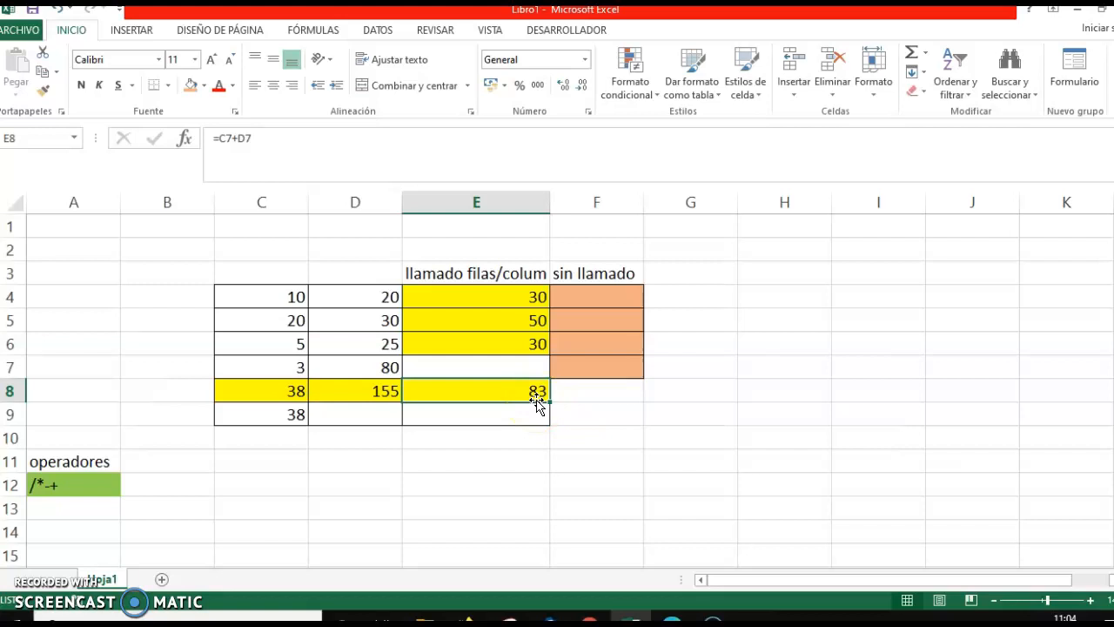
key(ctrl+z)
- Enter the formula =10+20 with literal numbers in cell F4
click(599, 318)
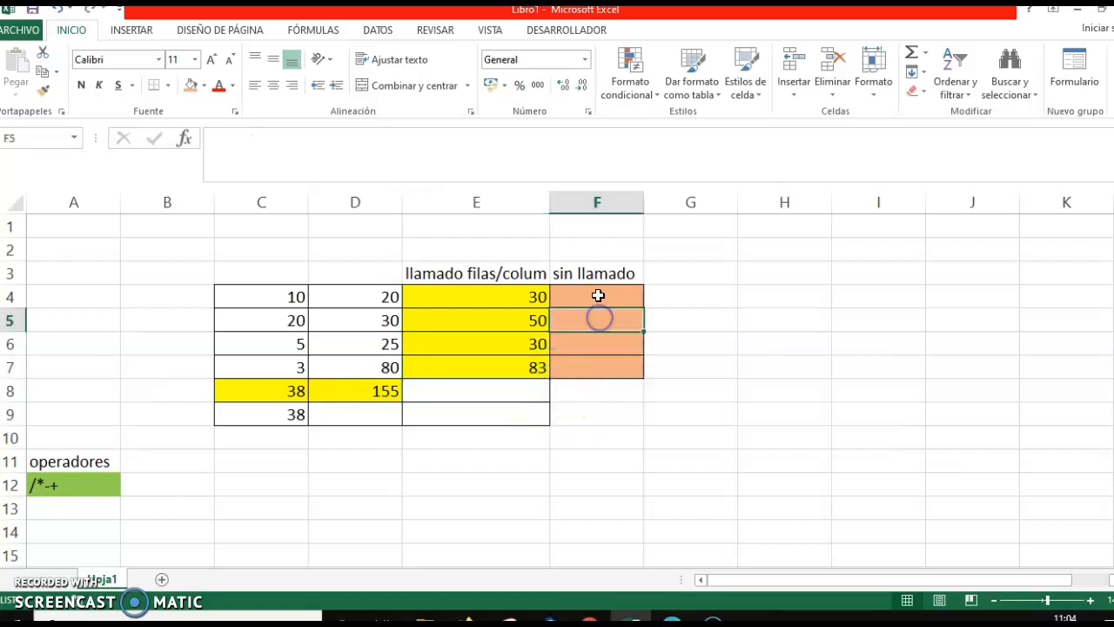
click(598, 296)
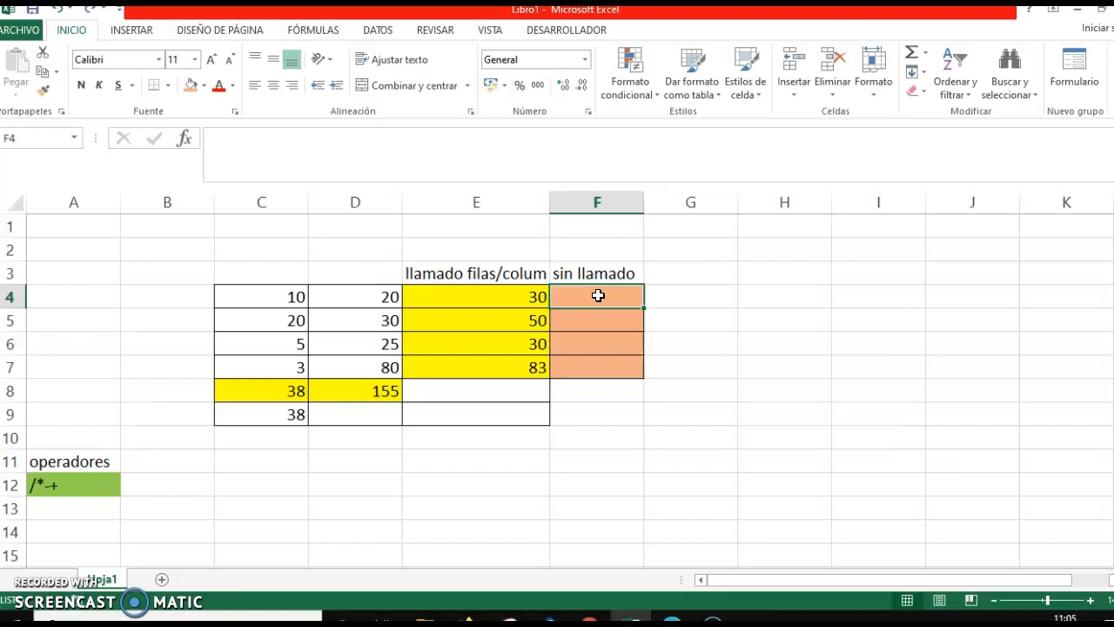
text(=)
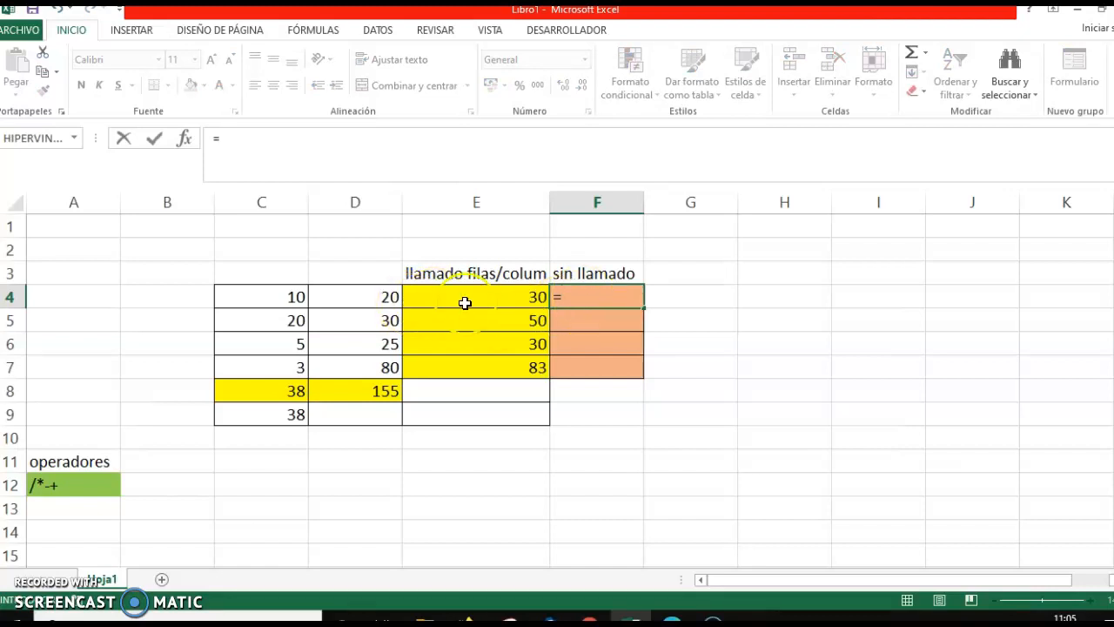
text(10+1)
key(BackSpace)
text(20)
key(Return)
- Fill the literal-number formula in F4 down through cells F5:F7
click(604, 321)
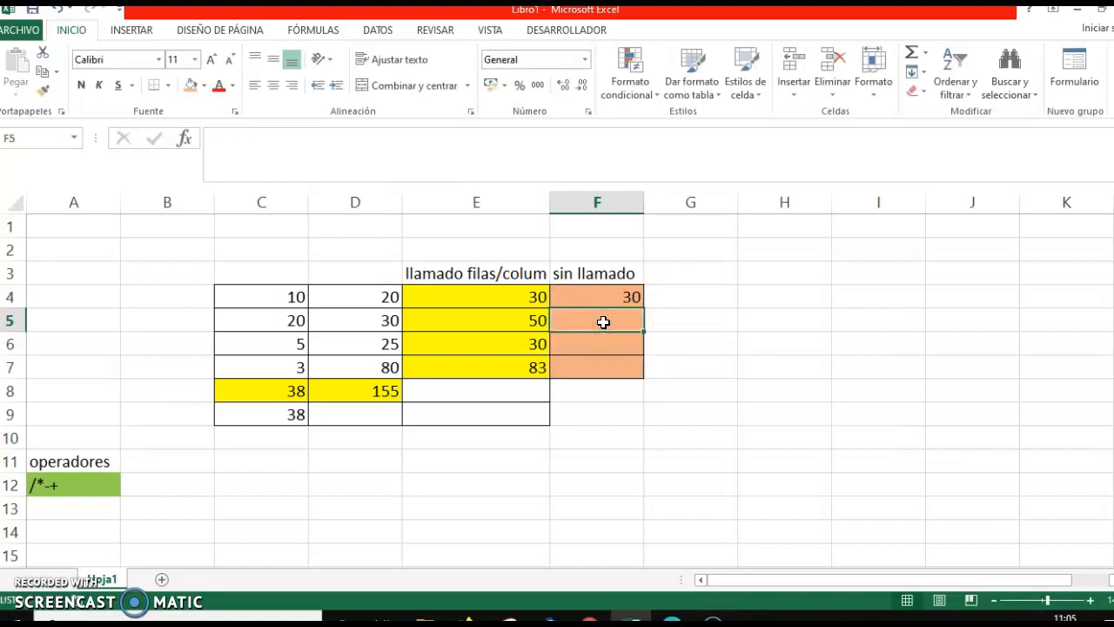
click(593, 292)
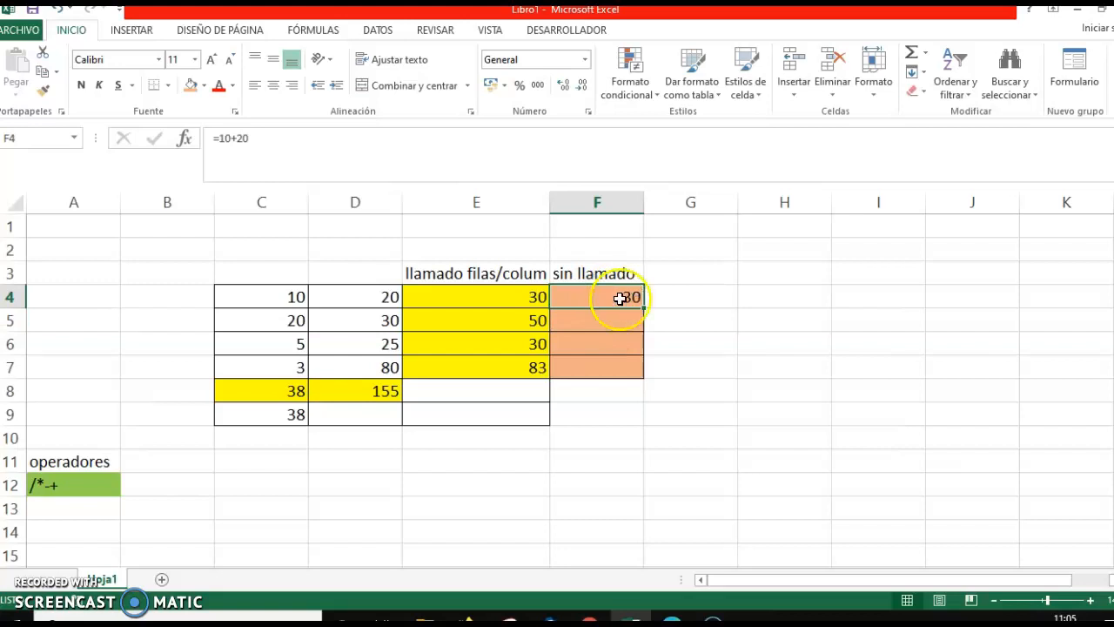
drag(643, 307, 636, 373)
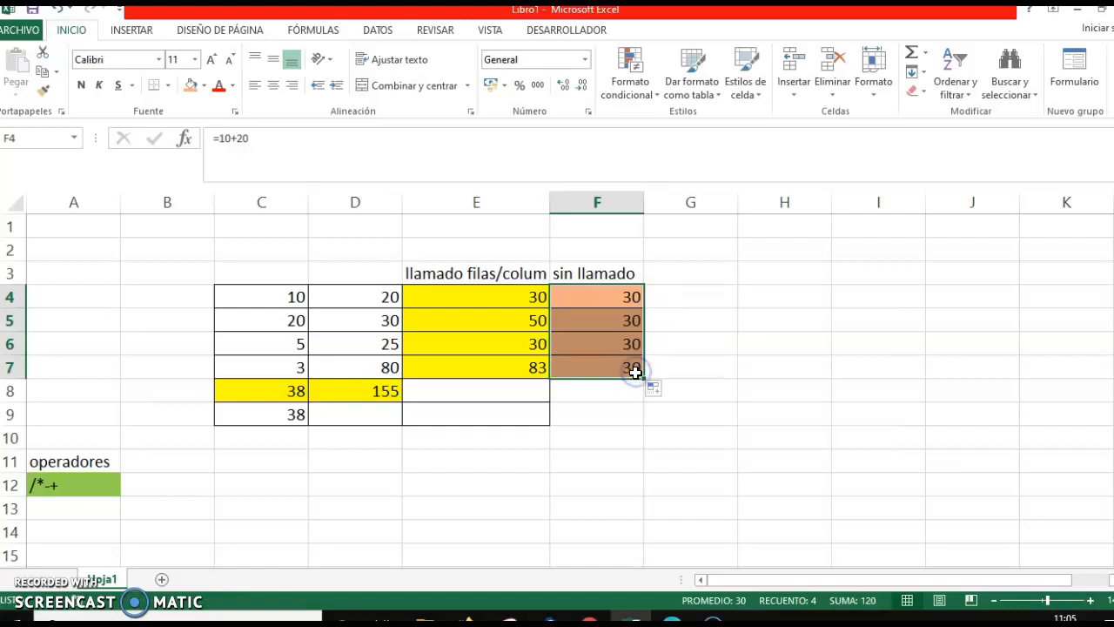
- Inspect the formulas in cells F4:F7 to check which numbers each one adds
double_click(602, 294)
click(604, 322)
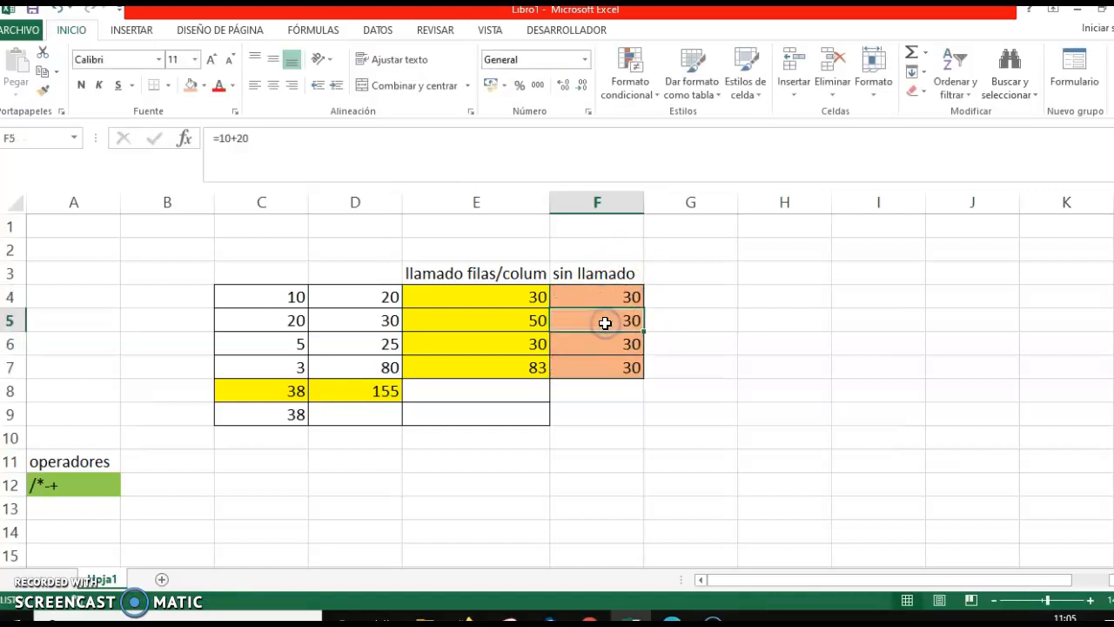
double_click(599, 321)
double_click(601, 351)
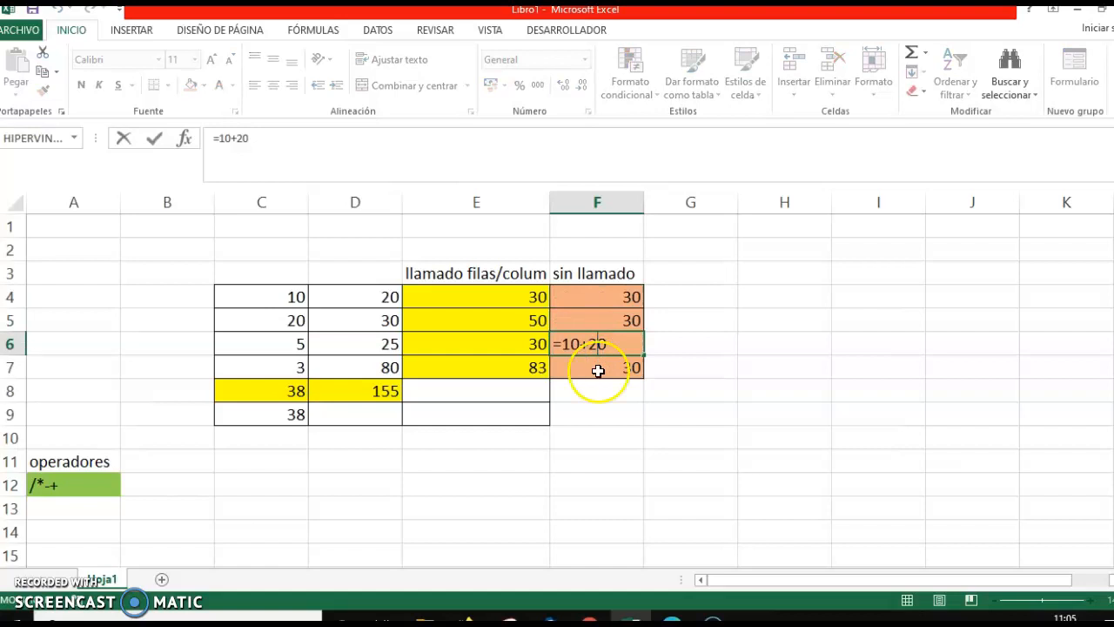
click(596, 368)
double_click(599, 369)
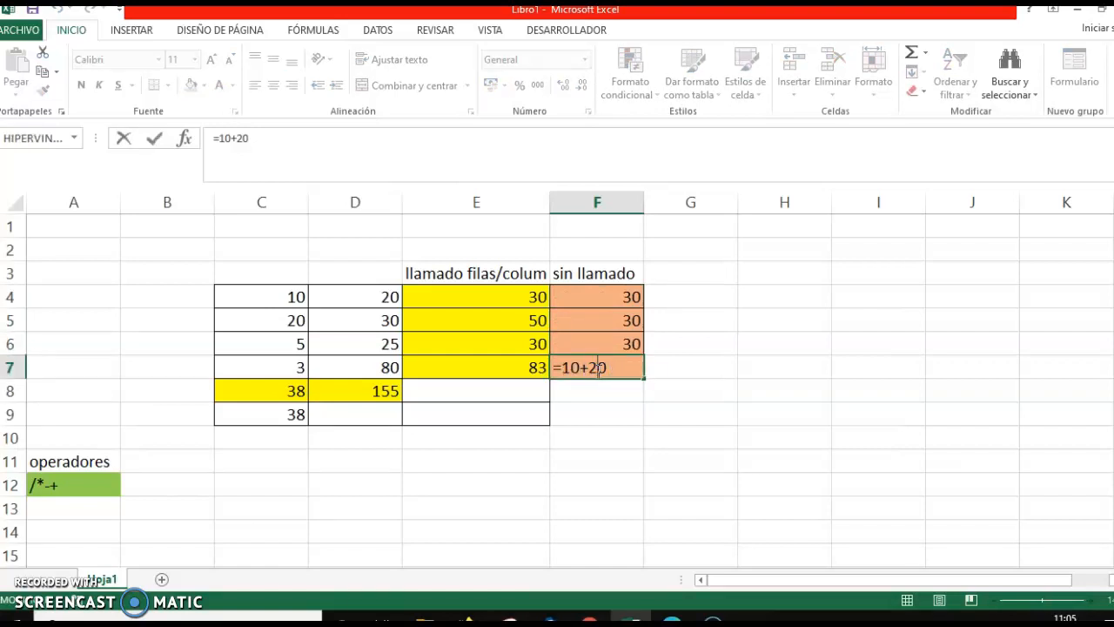
- Change the formula in cell F5 to =20+30
double_click(611, 320)
drag(610, 320, 564, 320)
text(20+)
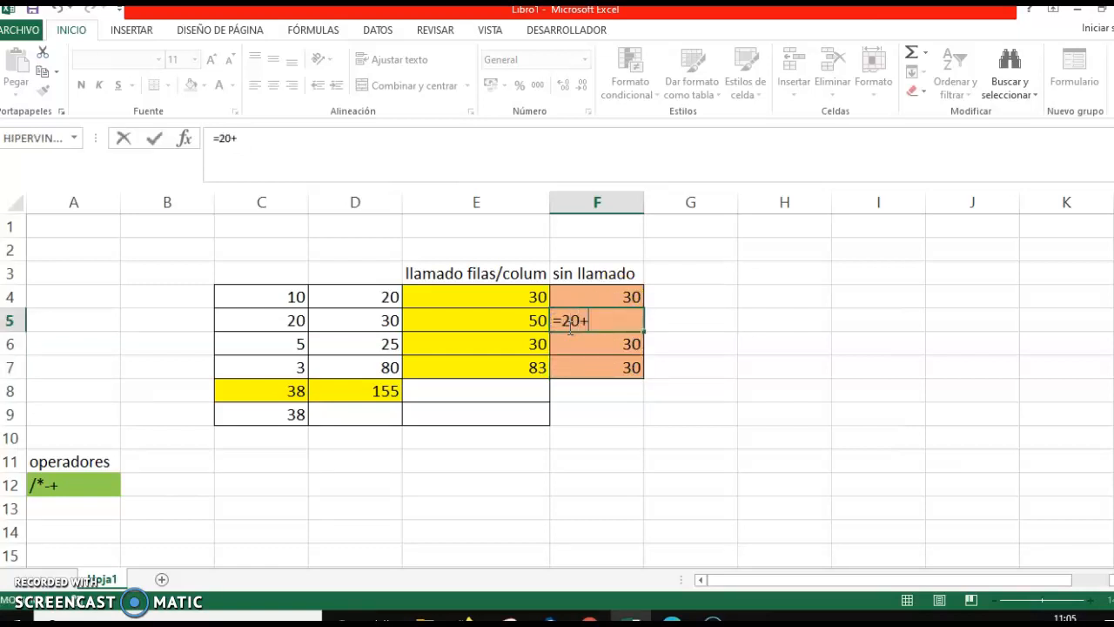
text(30)
key(Return)
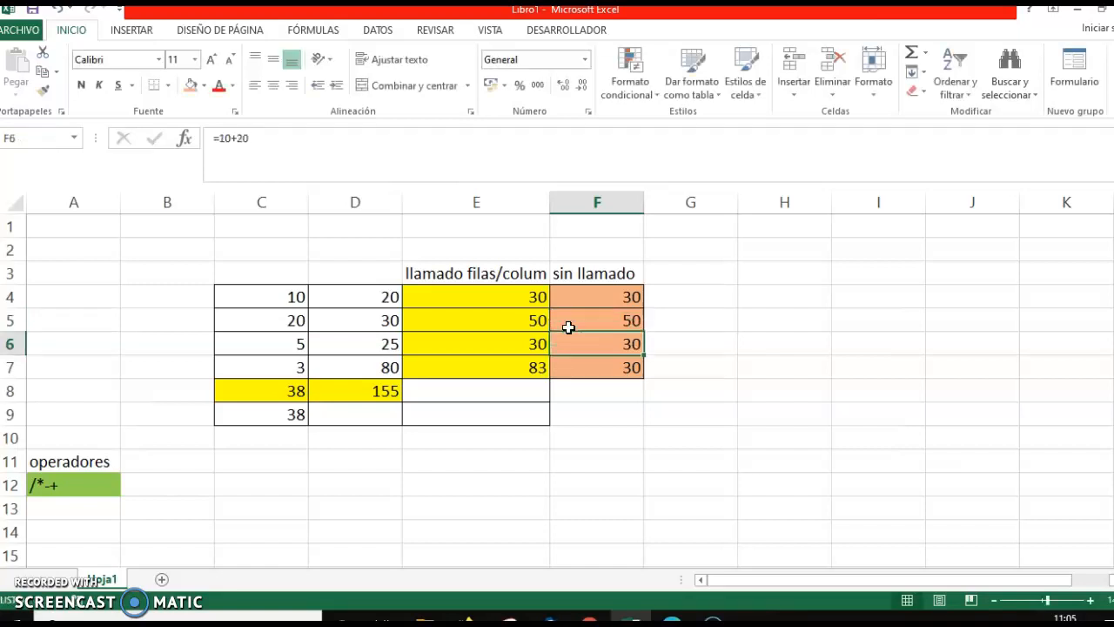
- Change the formula in cell F6 to =5+25
double_click(589, 341)
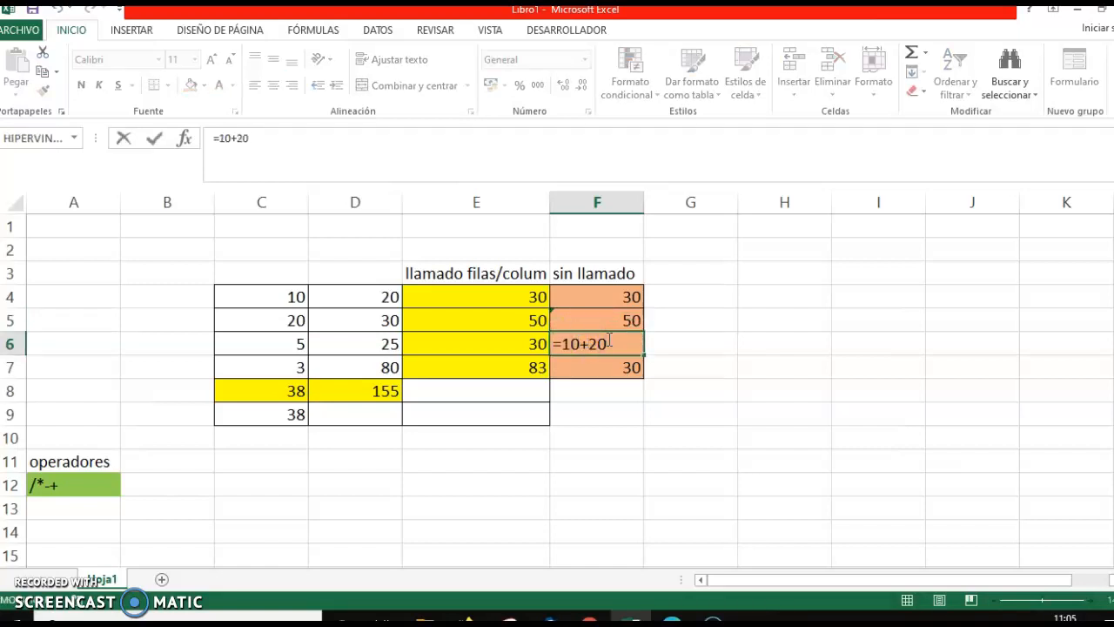
key(BackSpace)
key(BackSpace)
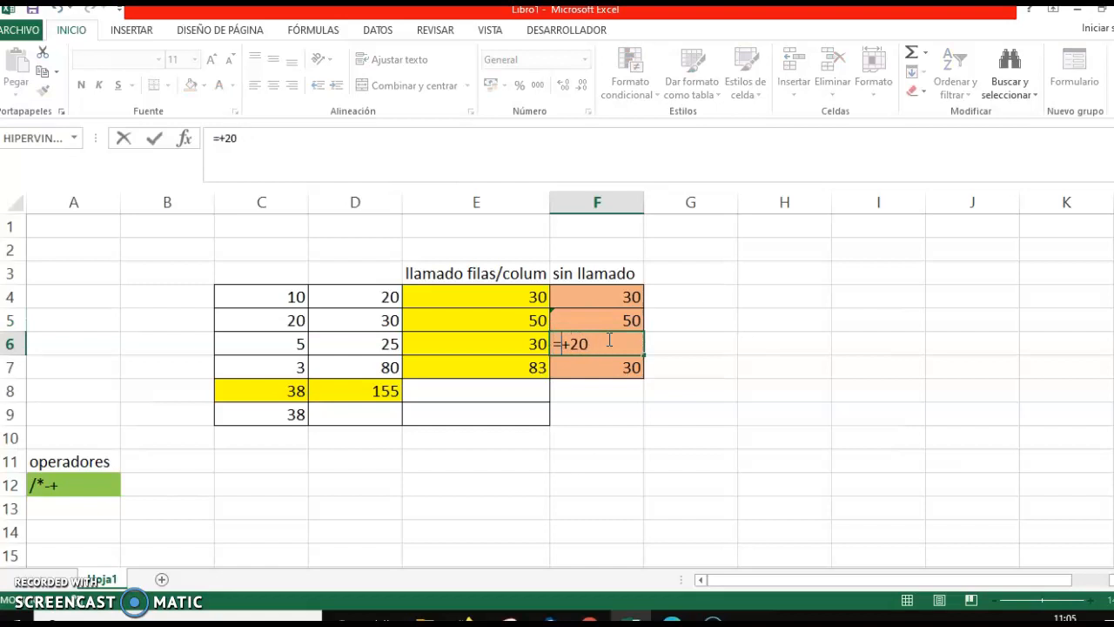
text(5)
click(609, 341)
key(BackSpace)
text(5)
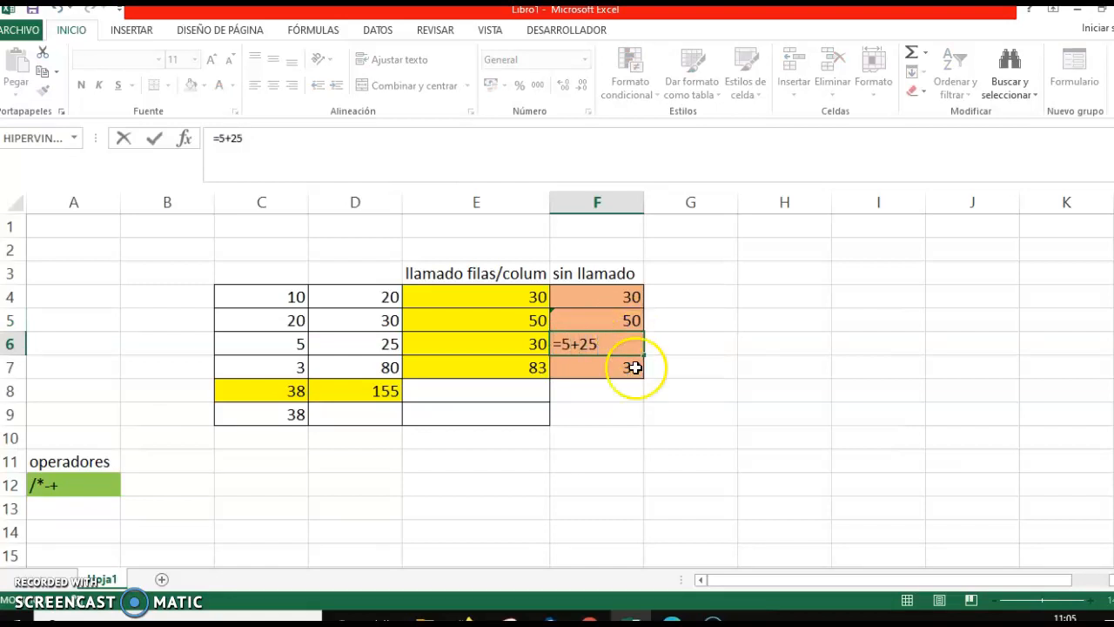
- Change the formula in cell F7 to =3+80
double_click(586, 368)
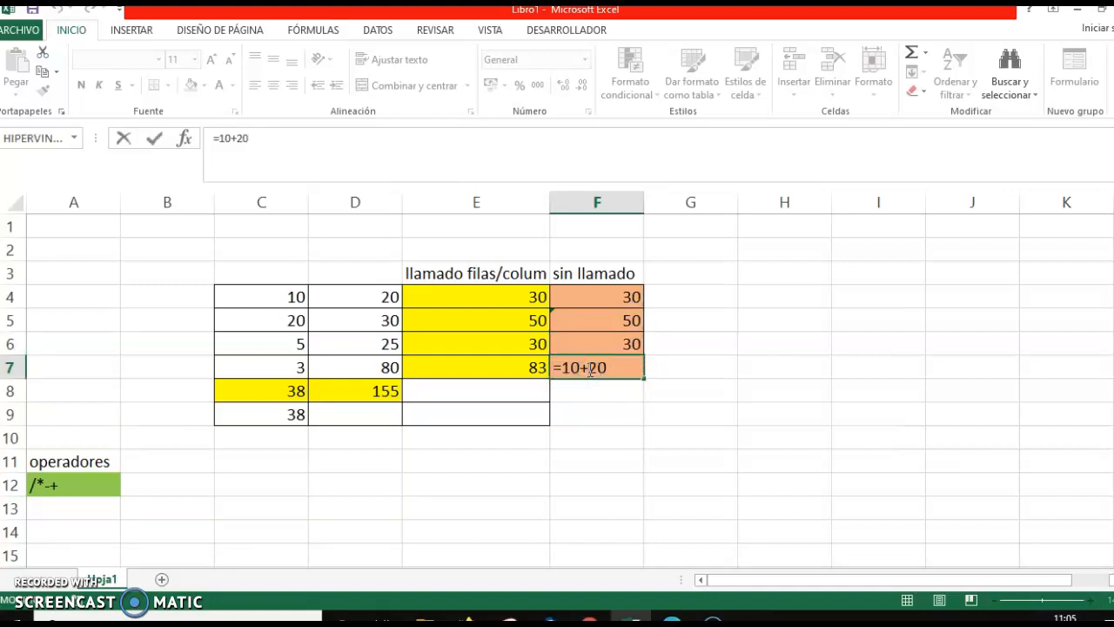
key(BackSpace)
key(BackSpace)
key(BackSpace)
text(3+83)
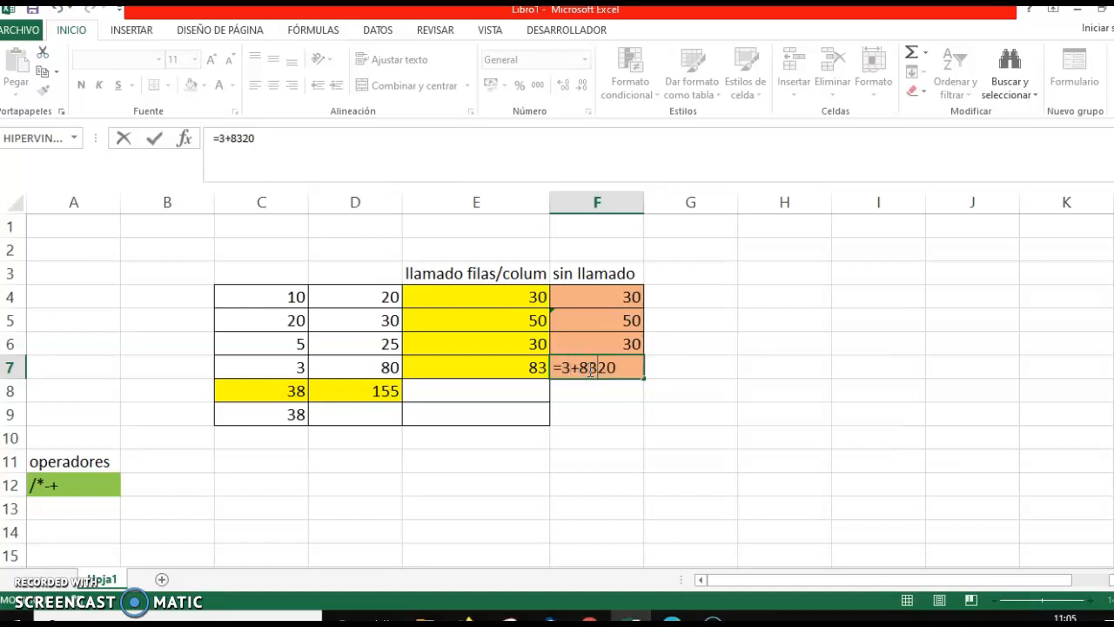
key(BackSpace)
text(0)
key(Delete)
key(Delete)
key(Return)
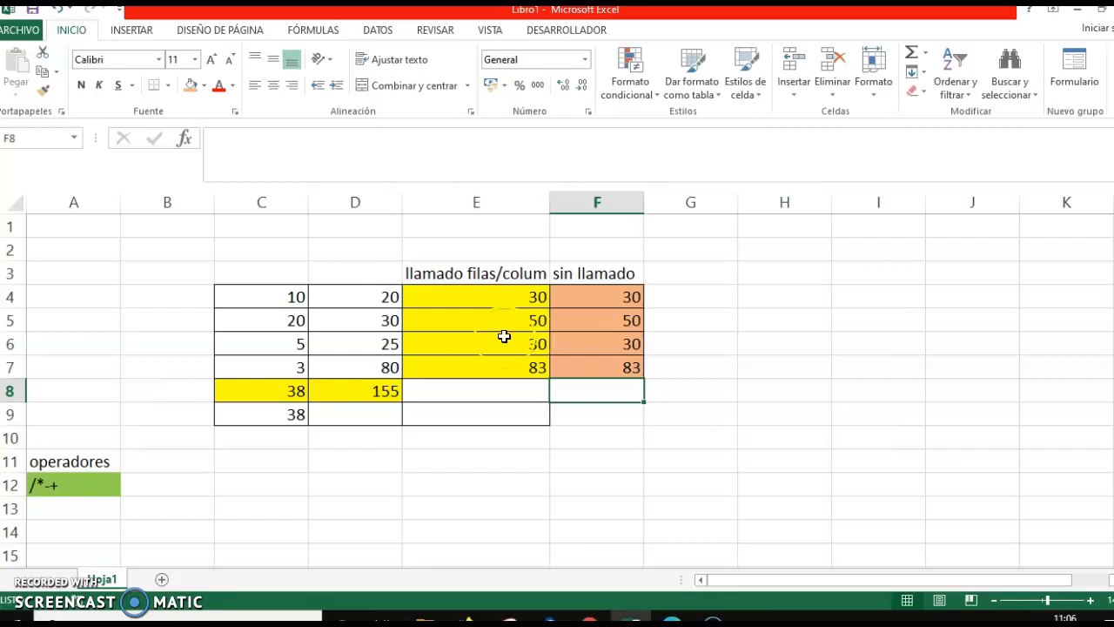
- Set the value of cell C6 to 45
click(268, 343)
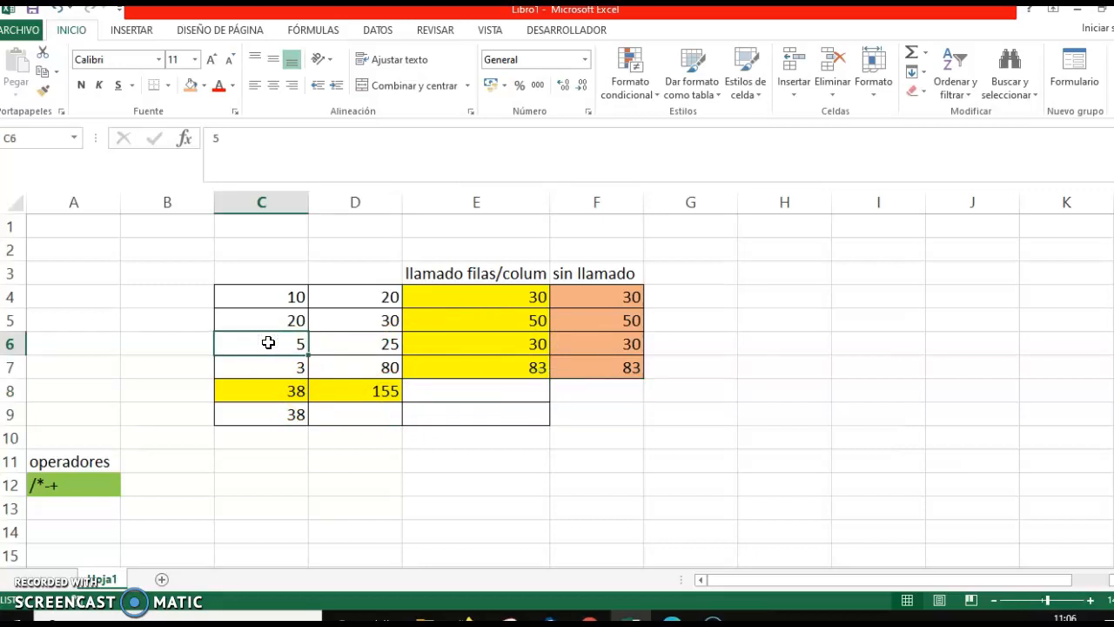
text(4)
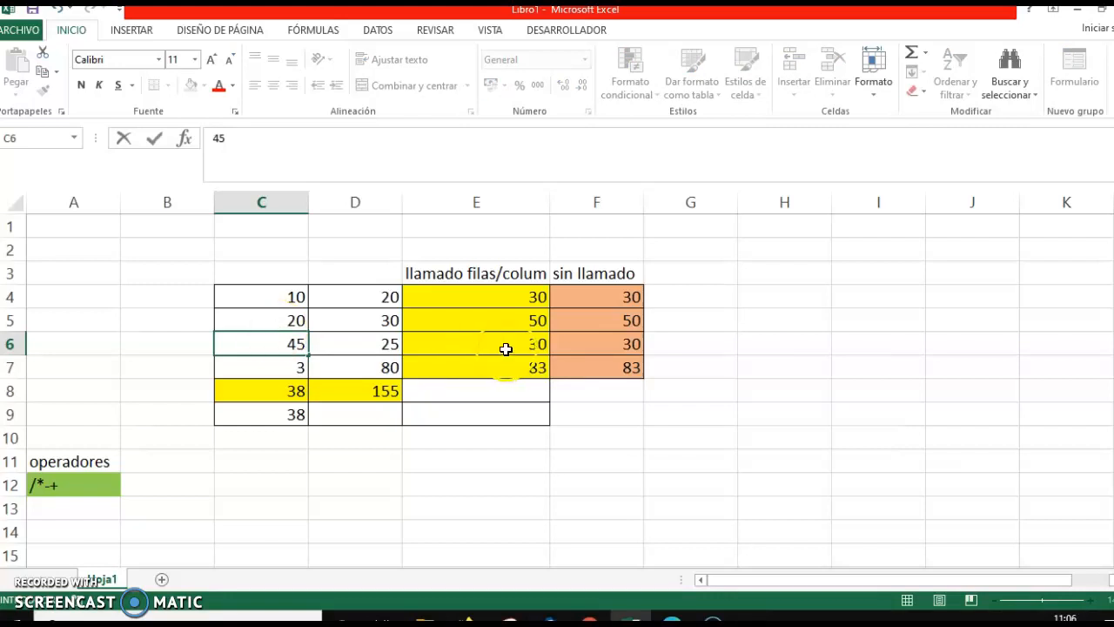
key(Return)
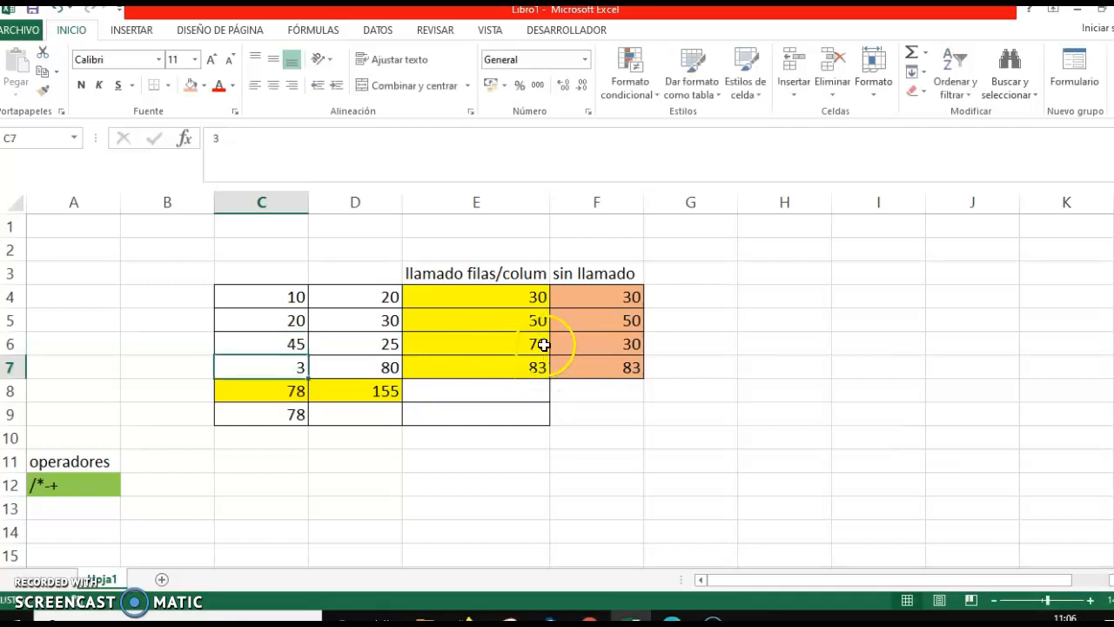
- Update the formula in cell F6 to =45+25 to match the new value in C6
click(634, 343)
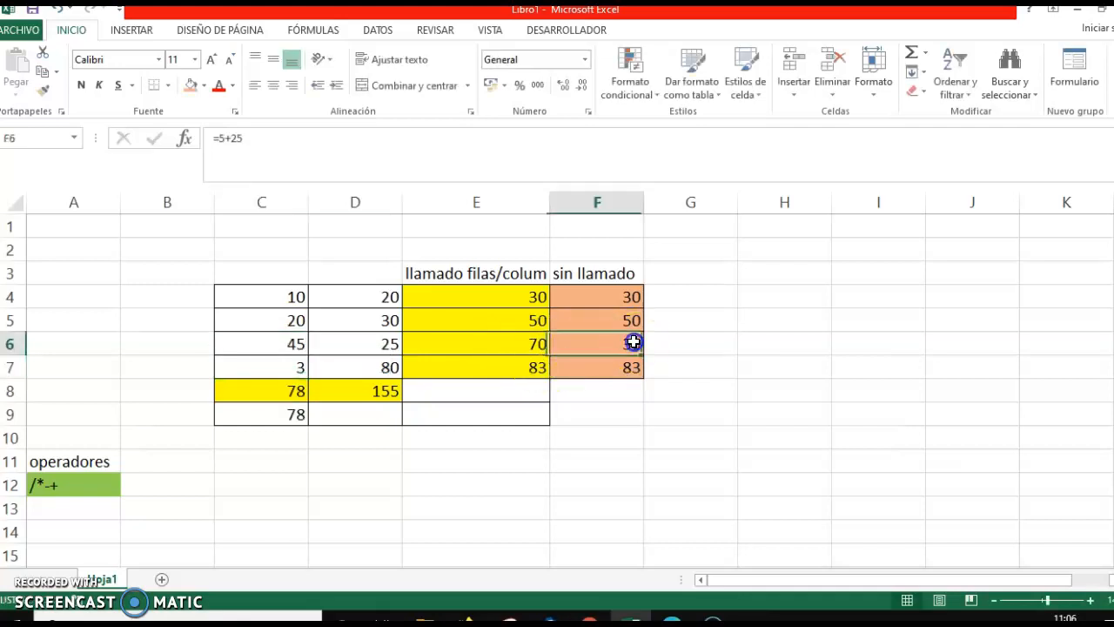
double_click(571, 345)
click(568, 345)
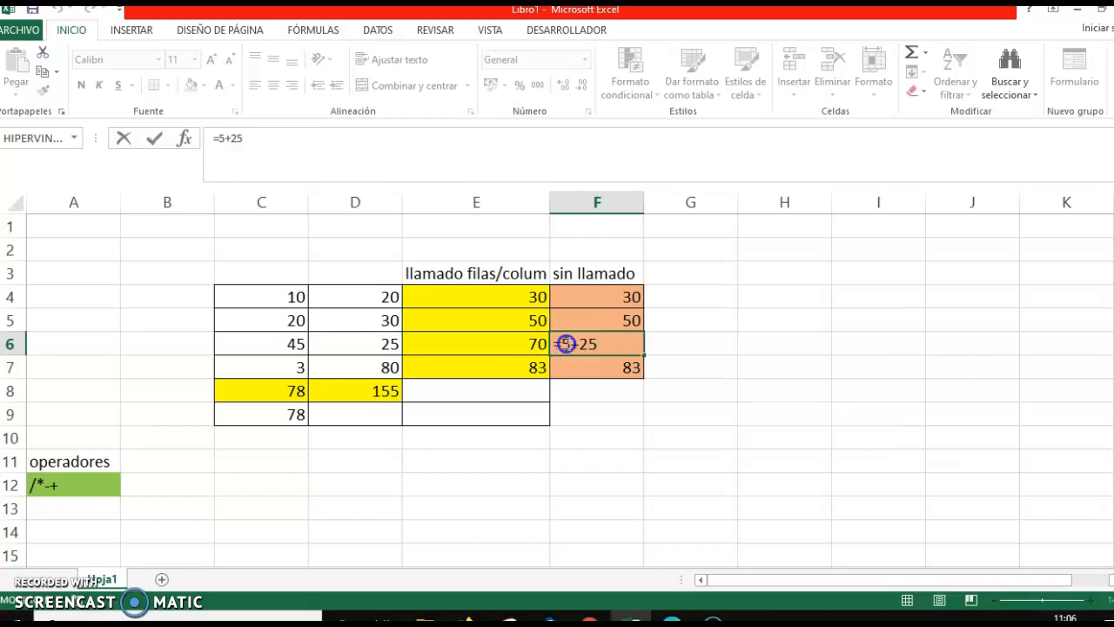
text(4)
key(Return)
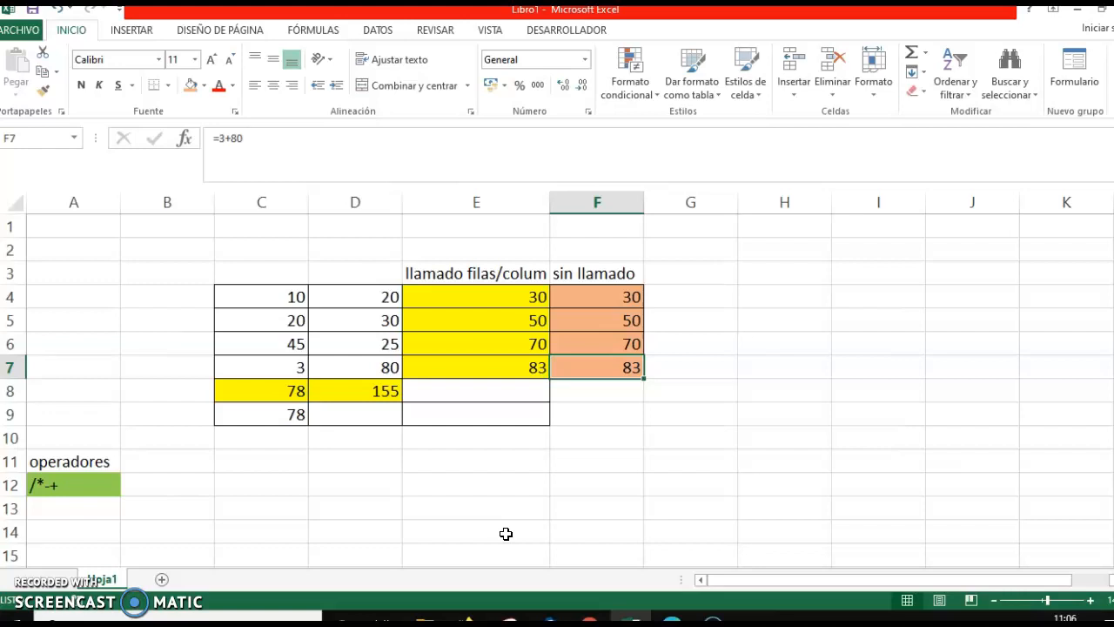
- Go to the table headed nombre, edad and descripcion in rows 19 to 25
mouse_move(1113, 308)
mouse_down()
mouse_move(1113, 335)
mouse_move(1113, 302)
mouse_up()
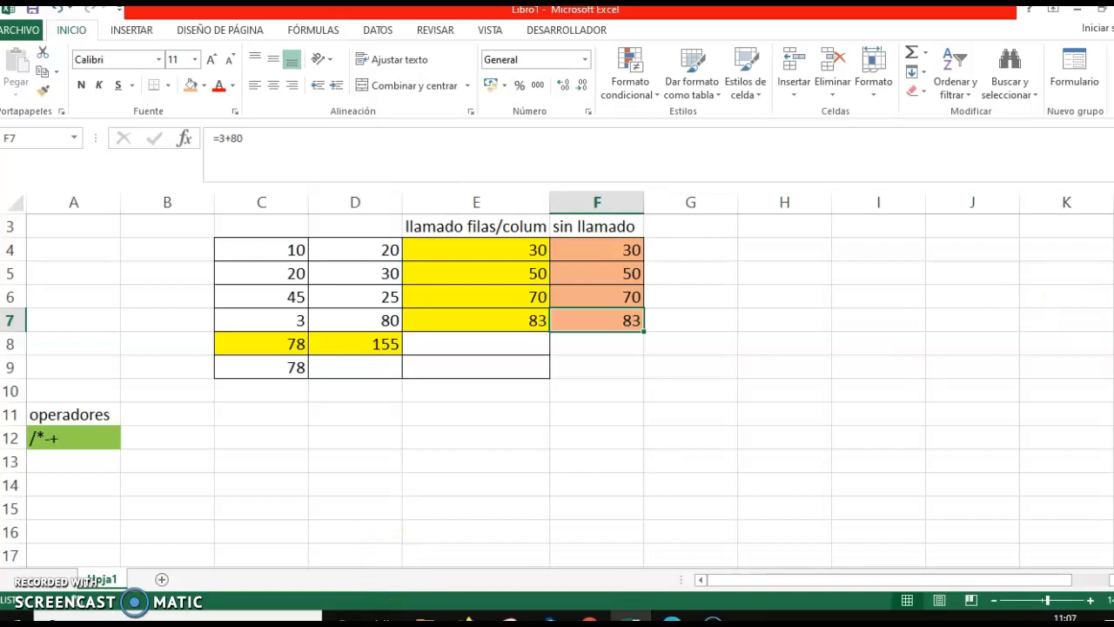
drag(1113, 274, 1113, 337)
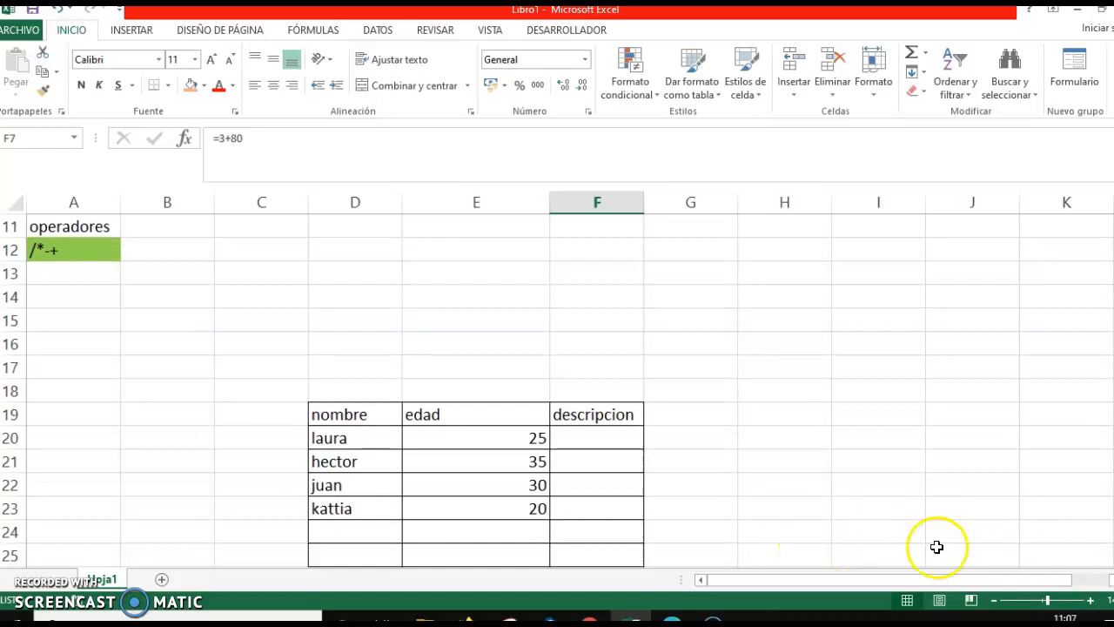
click(810, 555)
key(Down)
key(Down)
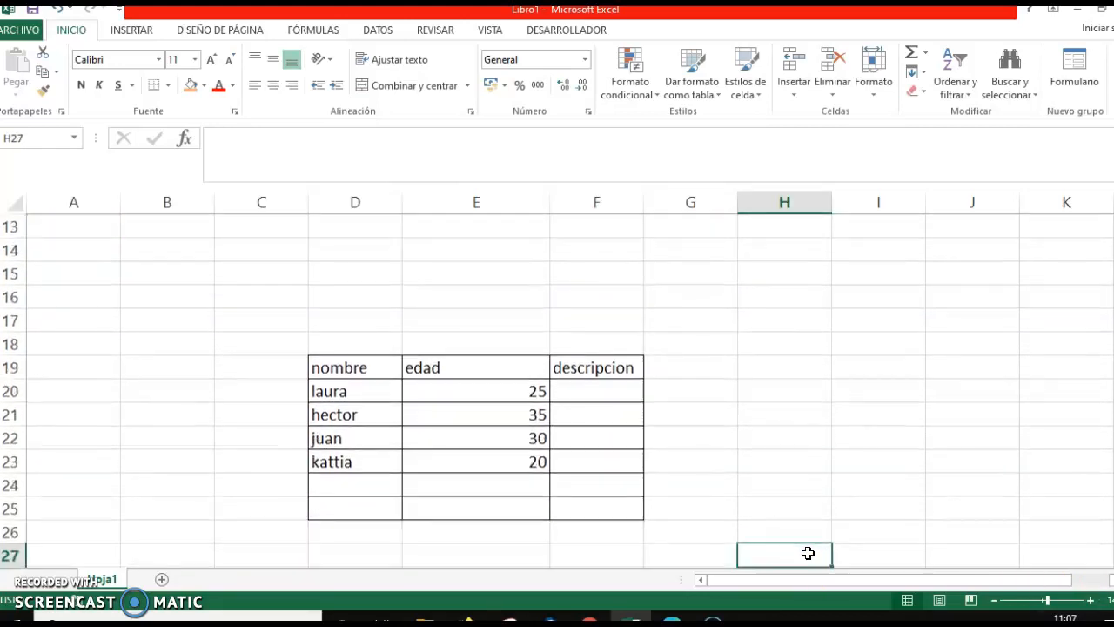
- Centre the header cells nombre, edad and descripcion (D19:F19) horizontally
key(Down)
click(589, 365)
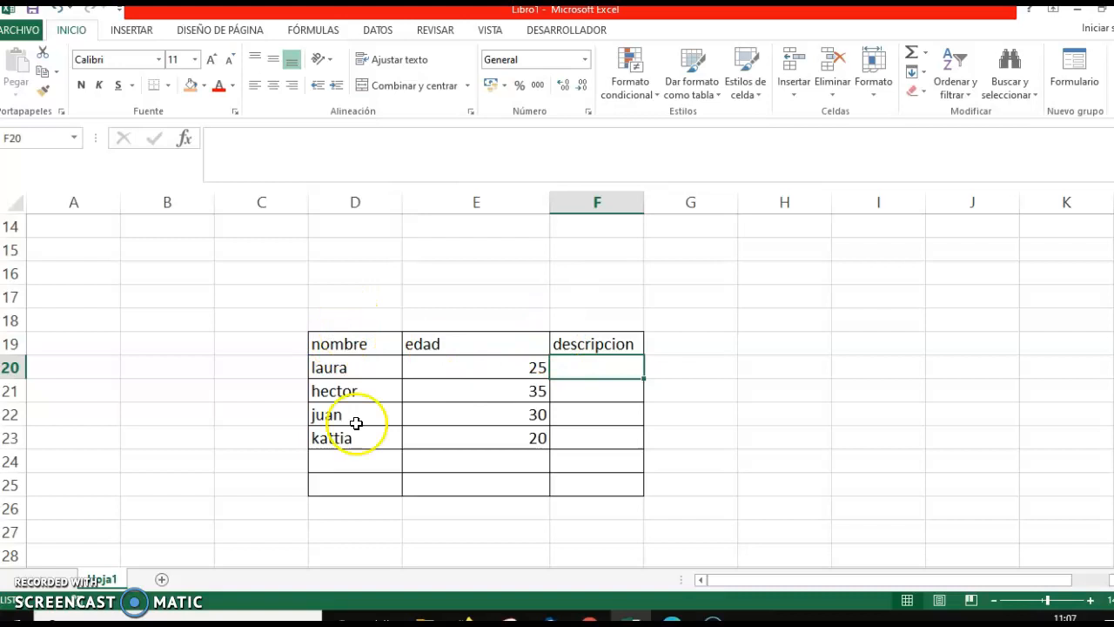
drag(351, 344, 584, 343)
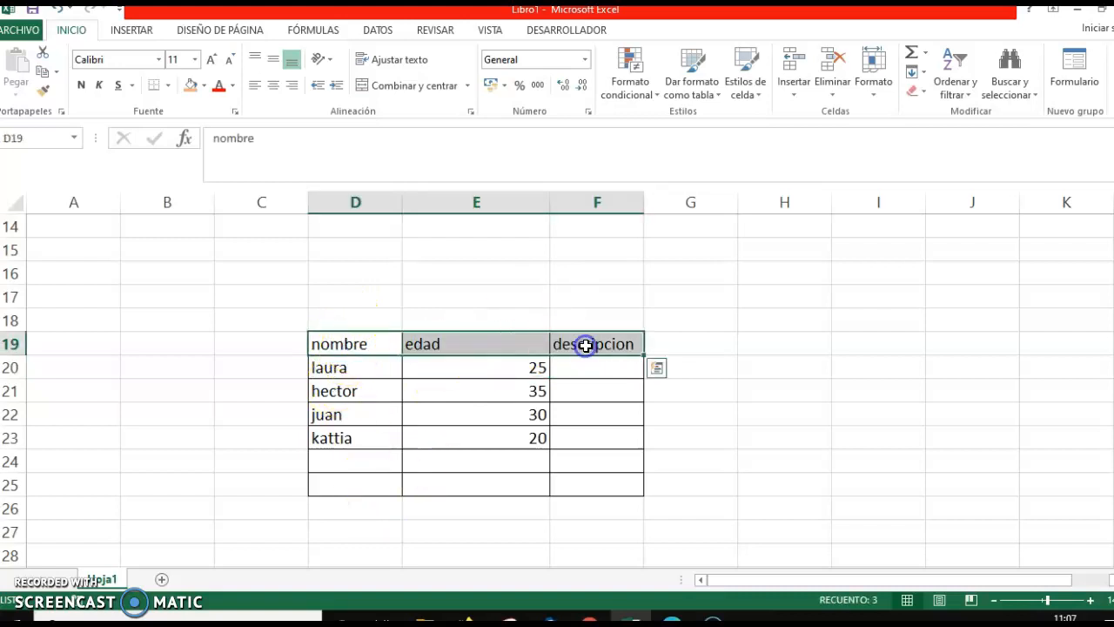
click(275, 90)
click(462, 440)
- Make the header text in D19:F19 bold, underlined and red
drag(348, 343, 583, 341)
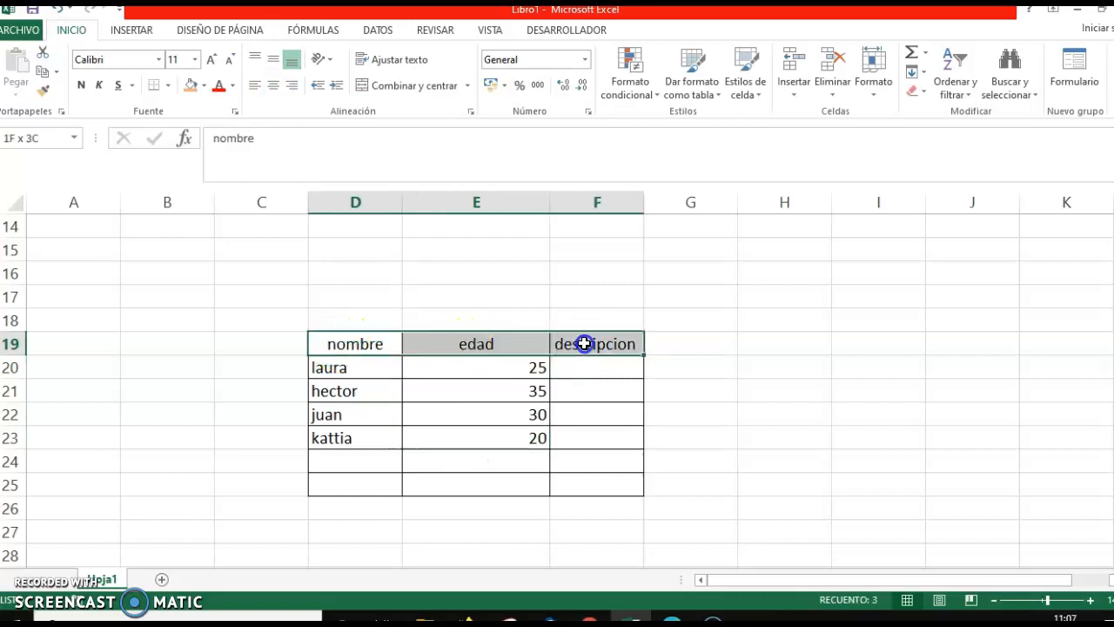
click(82, 87)
click(120, 85)
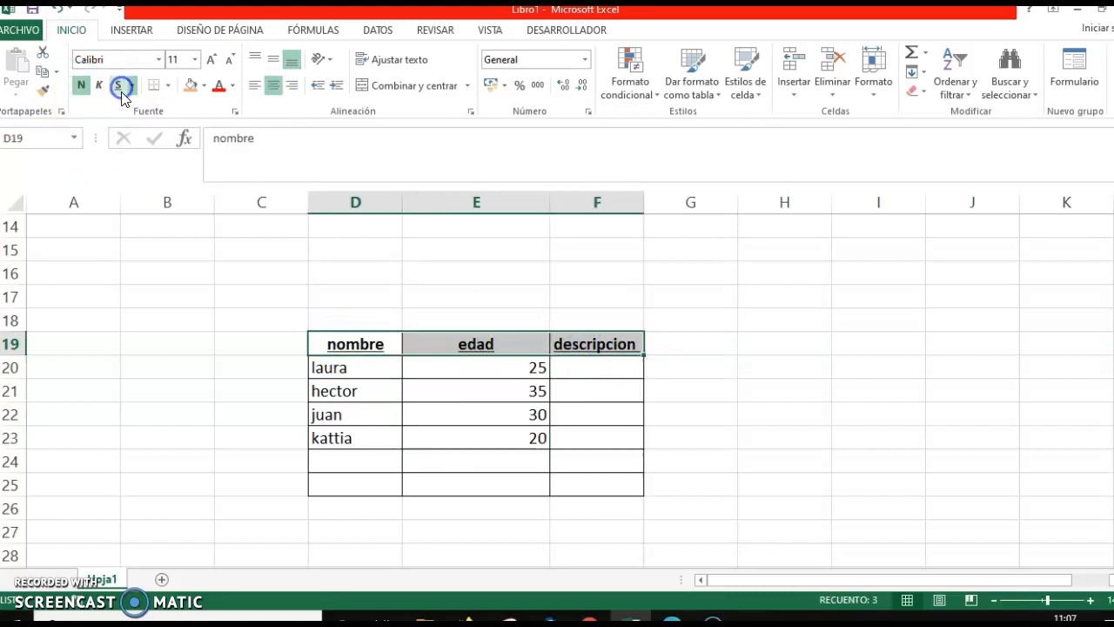
click(218, 86)
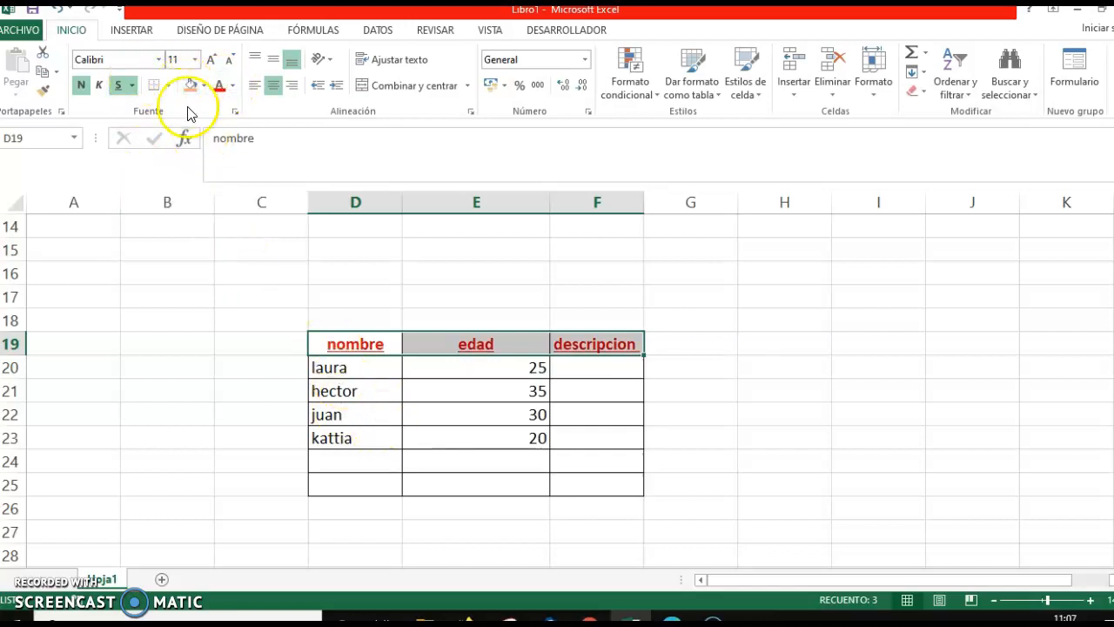
click(406, 387)
- Fill the header cells D19:F19 with the orange fill colour
drag(355, 335, 554, 337)
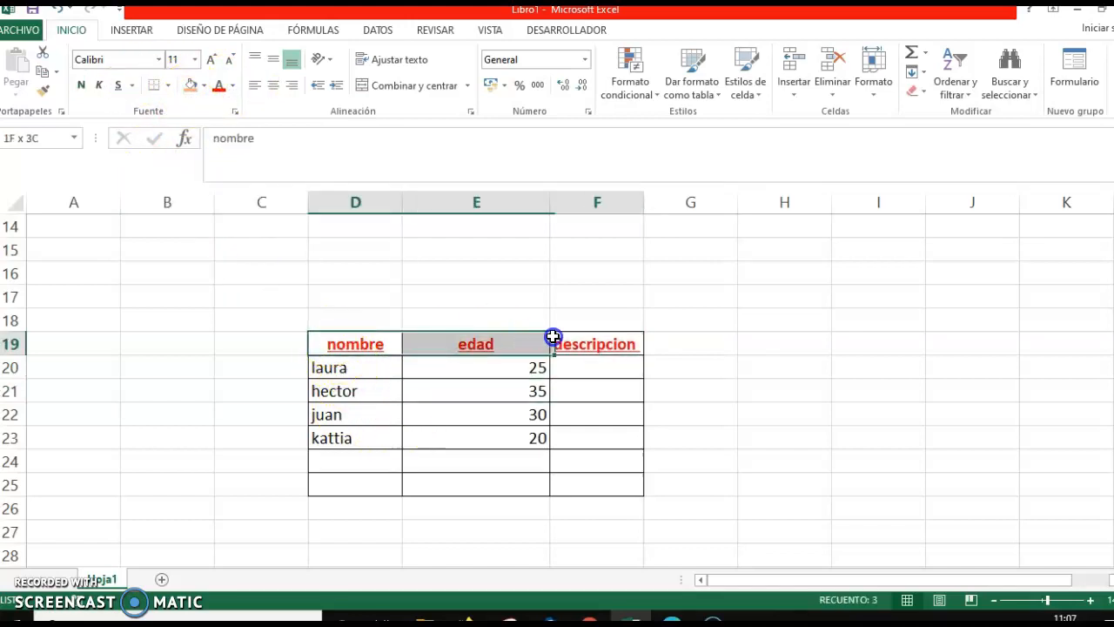
click(190, 86)
click(506, 450)
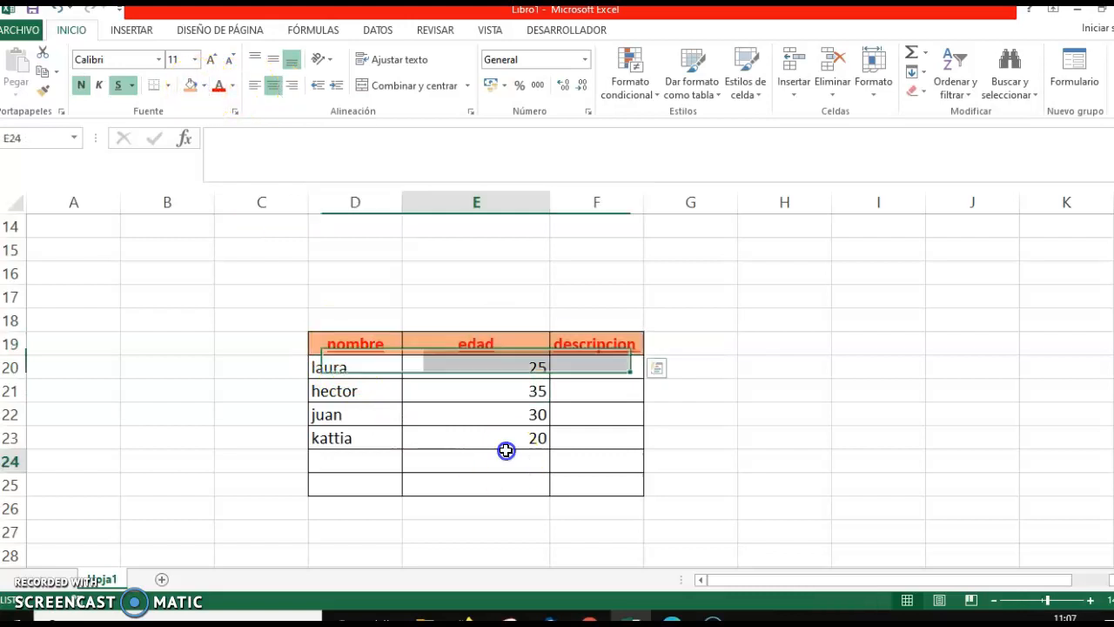
- Enter "vive alejada del pueblo con poco acceso a transporte" as the descripcion in cell F20
click(599, 370)
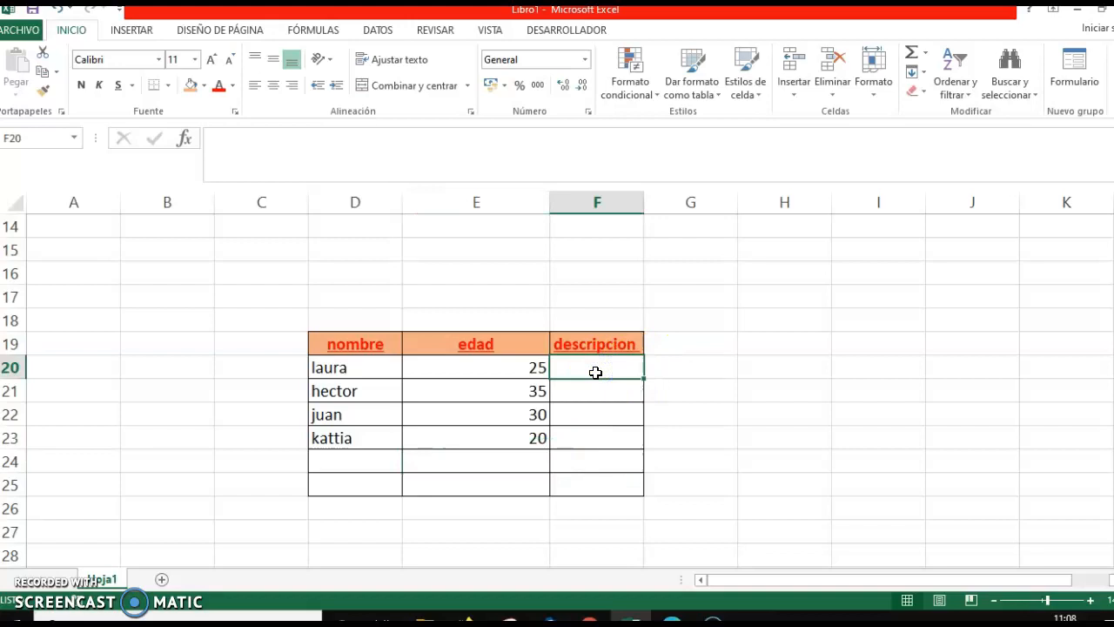
text(vive )
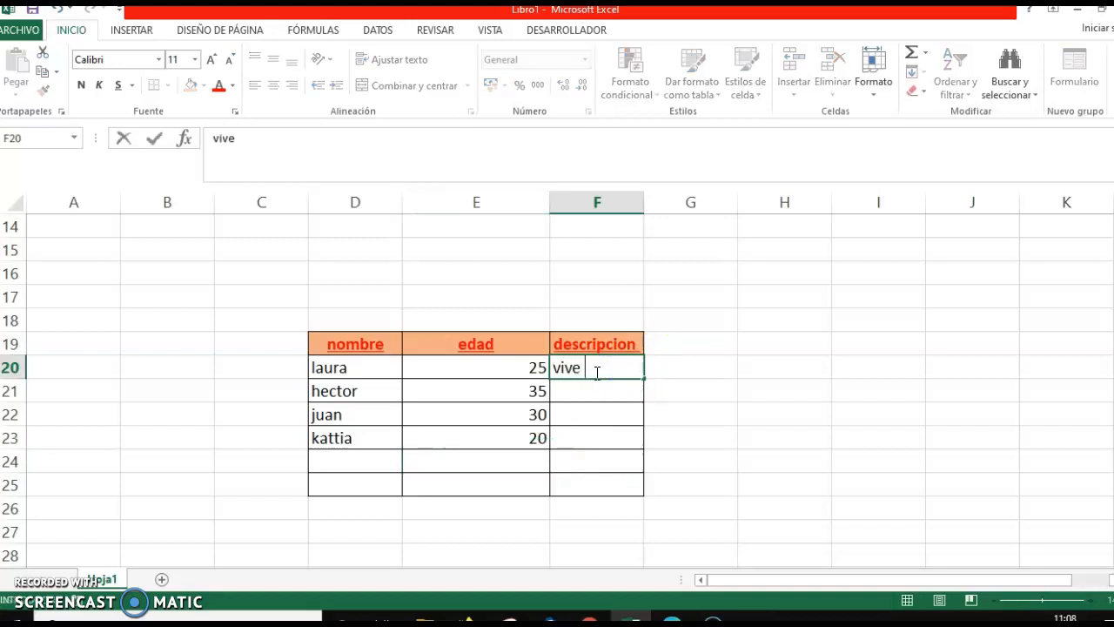
text(alejada)
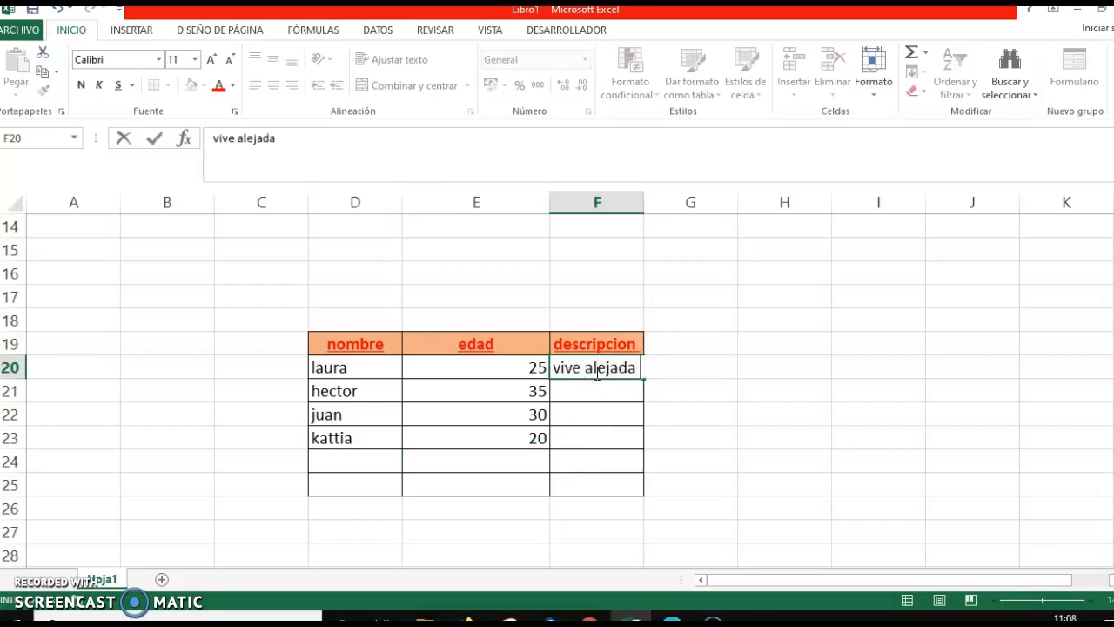
text( del pueblo)
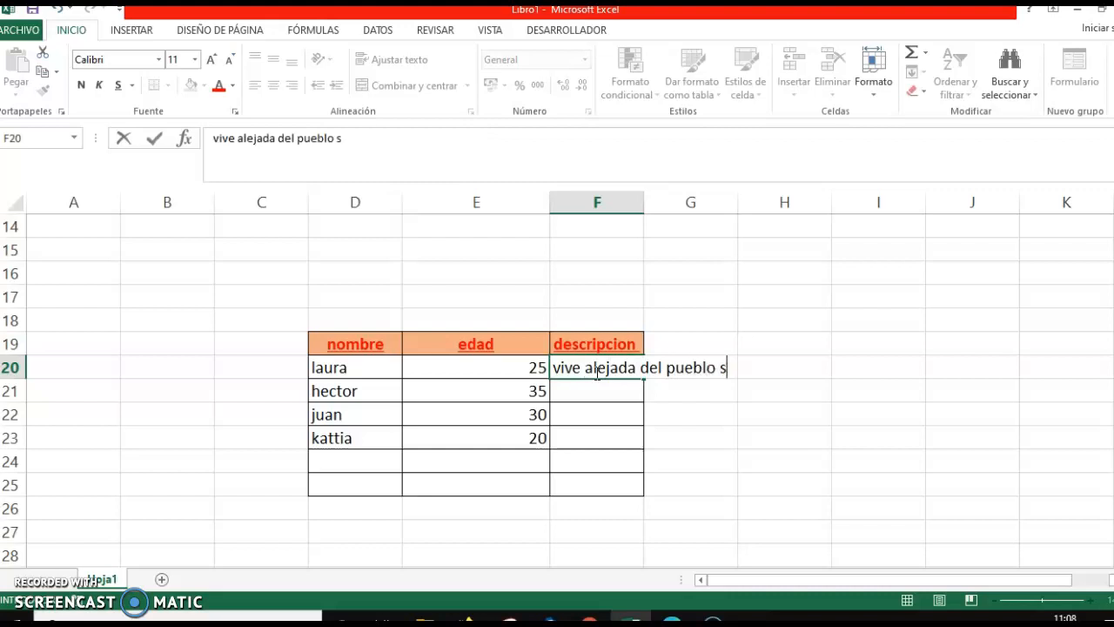
text( con poco acceso a transporte)
click(610, 416)
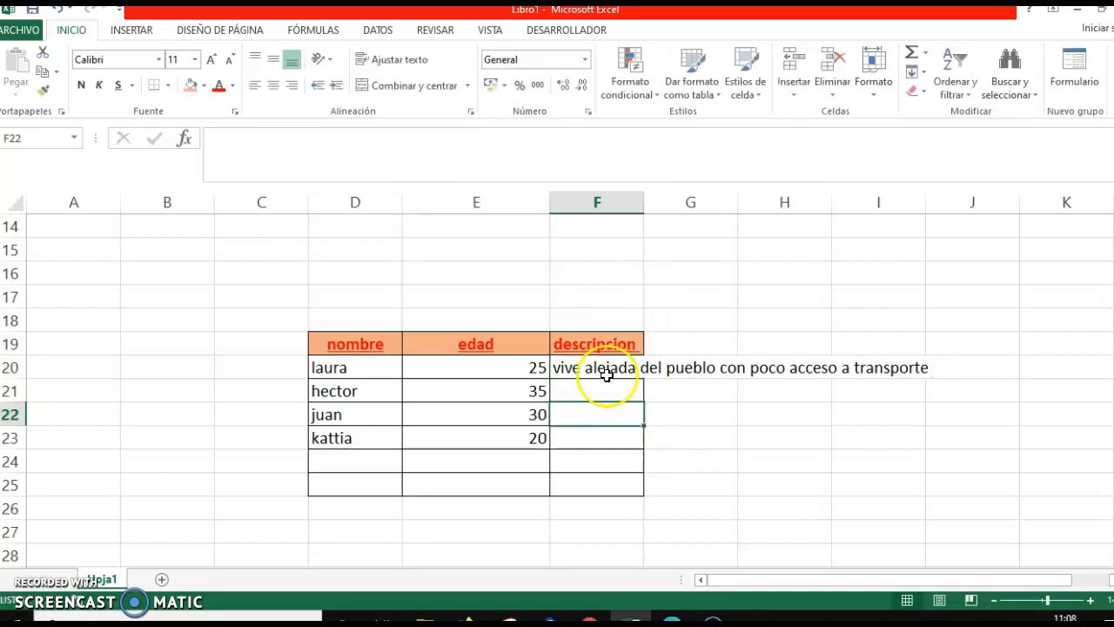
click(605, 385)
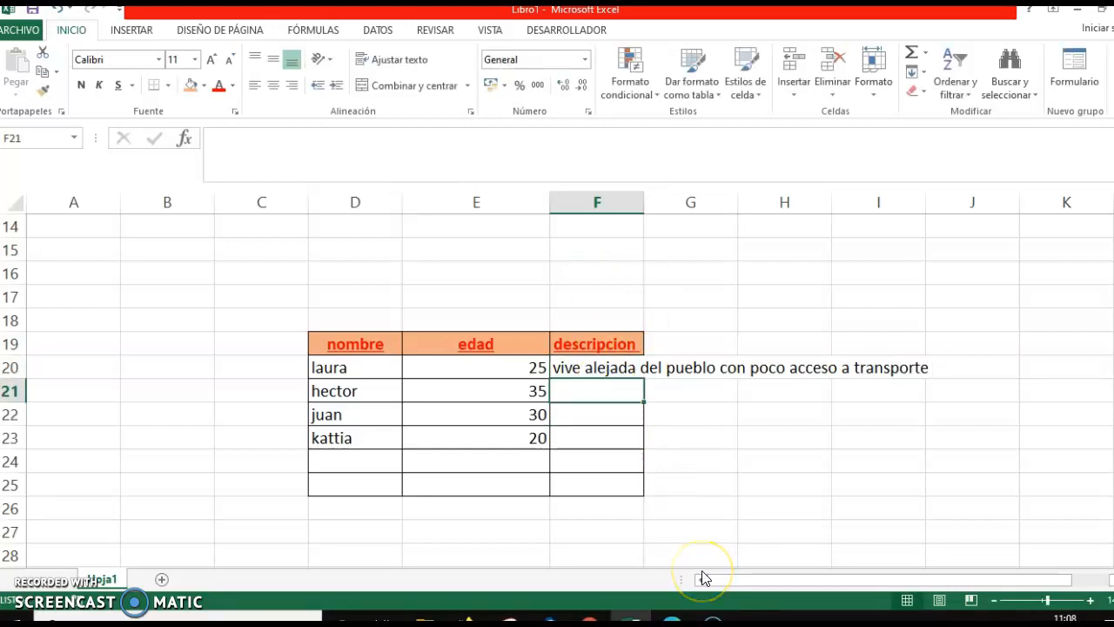
- Enter "vive en la cuidad" as the descripcion in cell F22
click(607, 413)
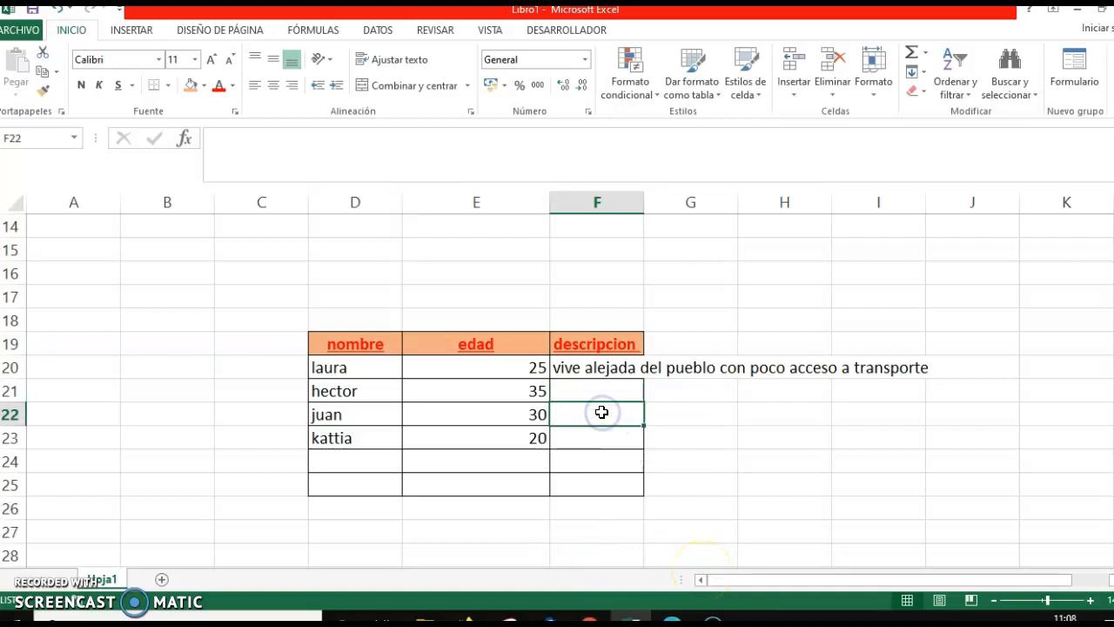
text(vive eb)
key(BackSpace)
key(BackSpace)
text(la)
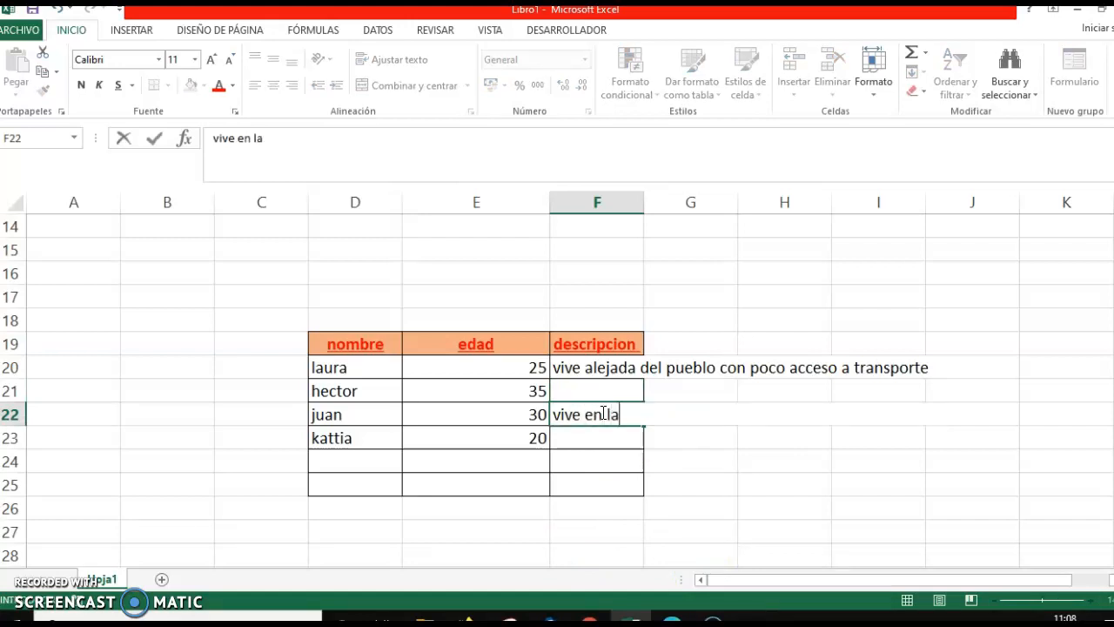
text( cuidad)
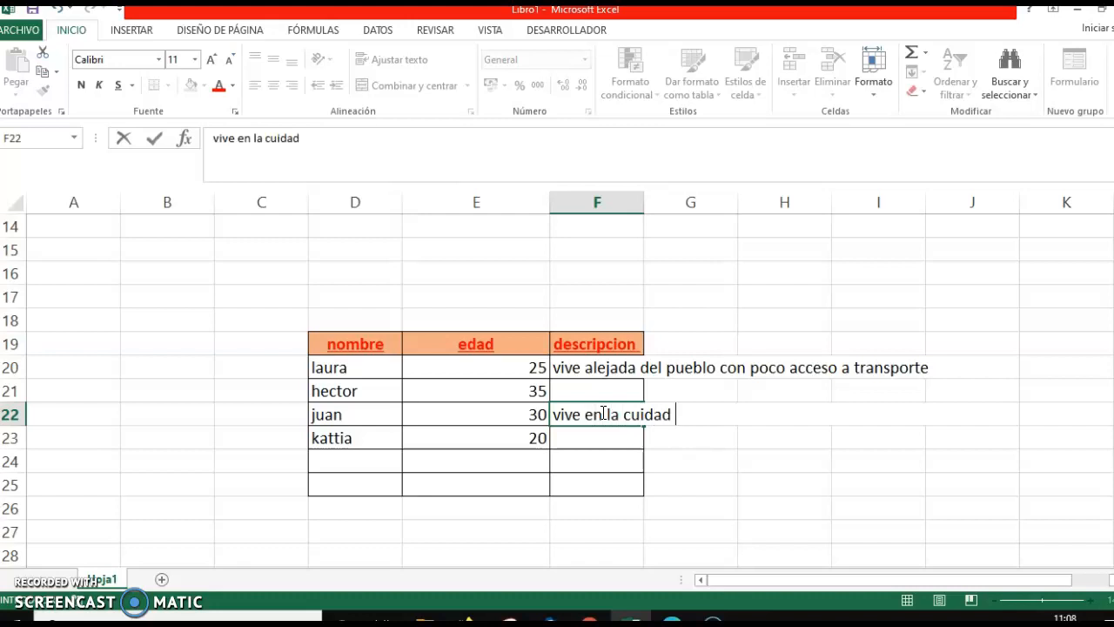
click(587, 433)
- Enter "no tiene residencia fija" as the descripcion in cell F23
click(602, 438)
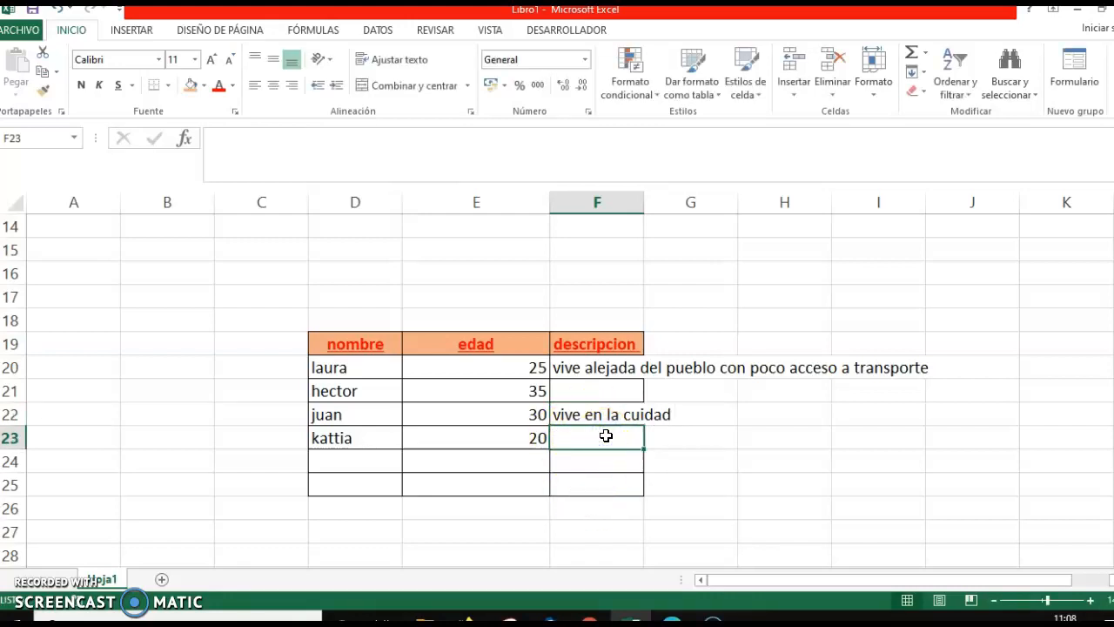
text(no tien)
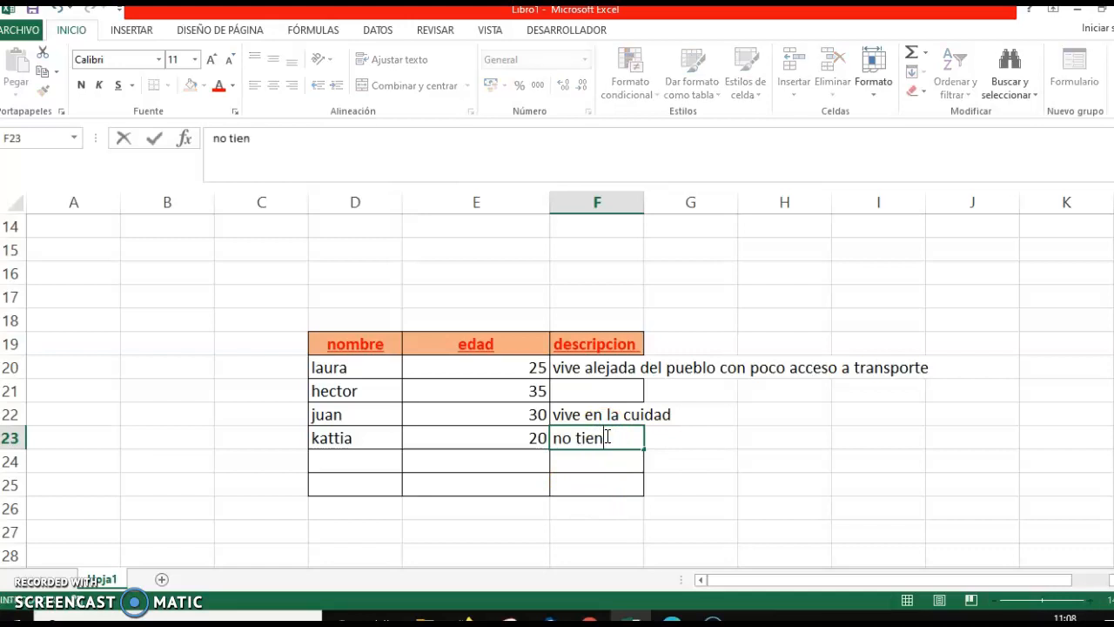
text(e residencia fija)
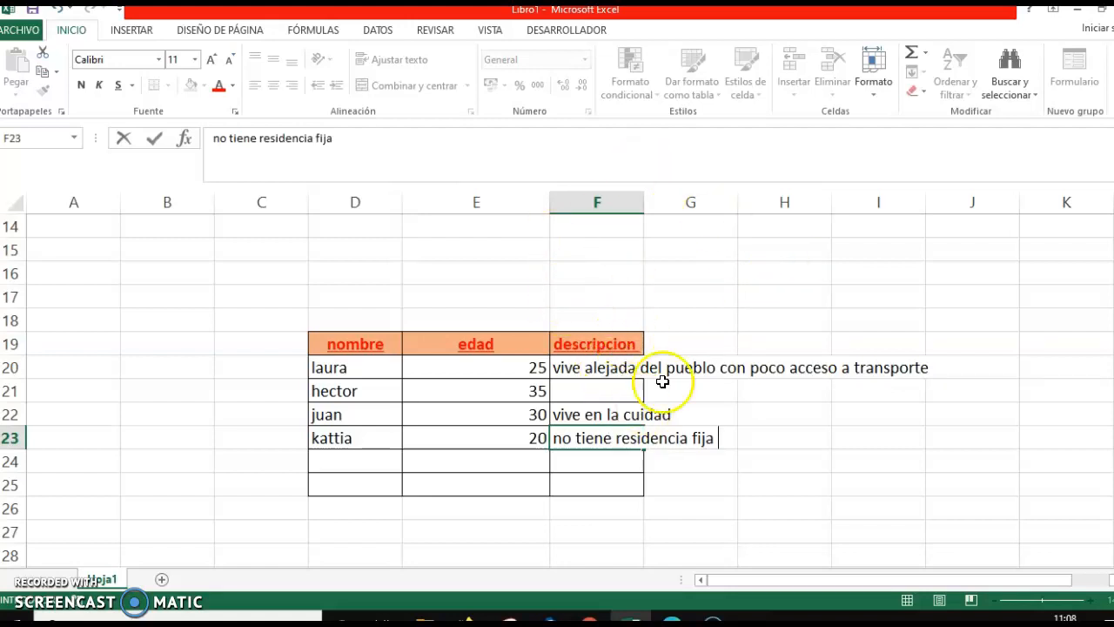
- Enter the filler text gggggggg in cell G20 and ddd in cells G22 and G23
click(689, 366)
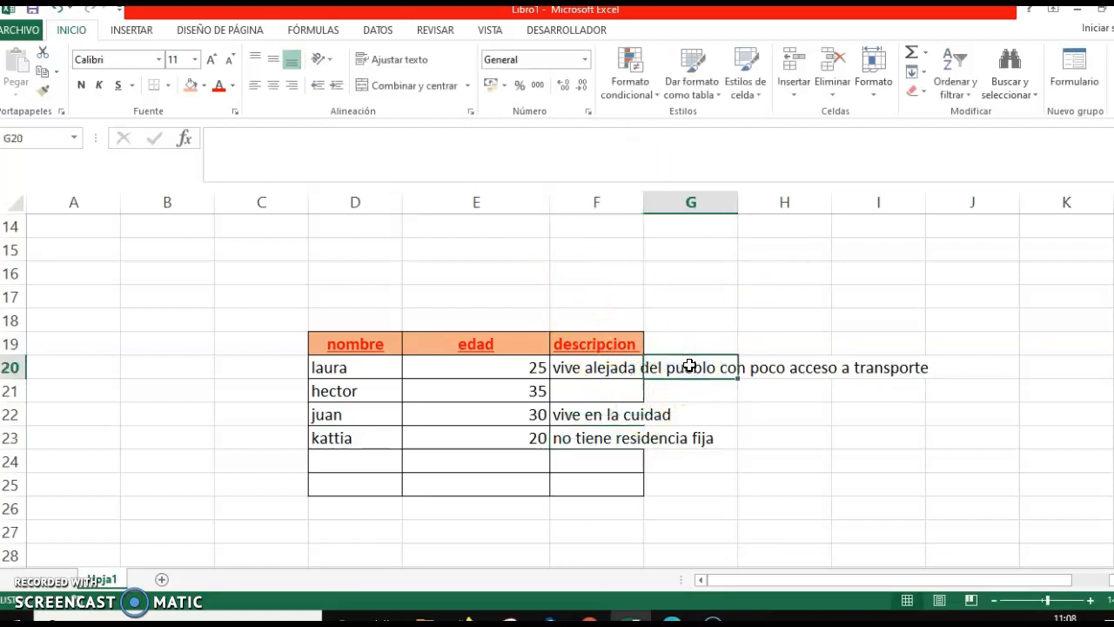
text(gggggggg)
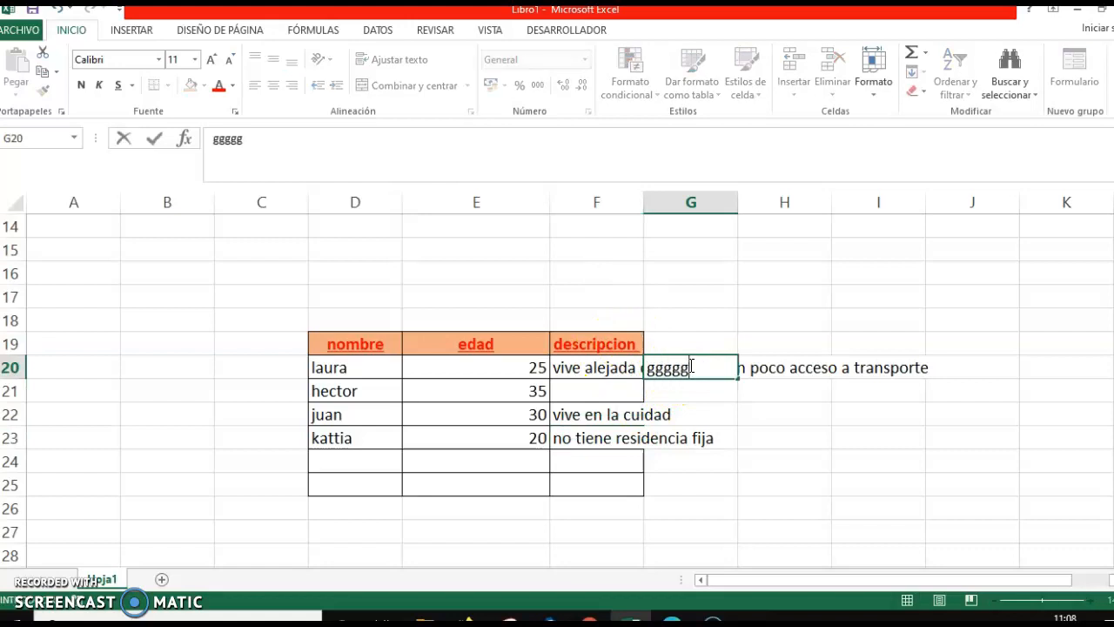
click(689, 415)
text(ddd)
click(692, 437)
text(ddd)
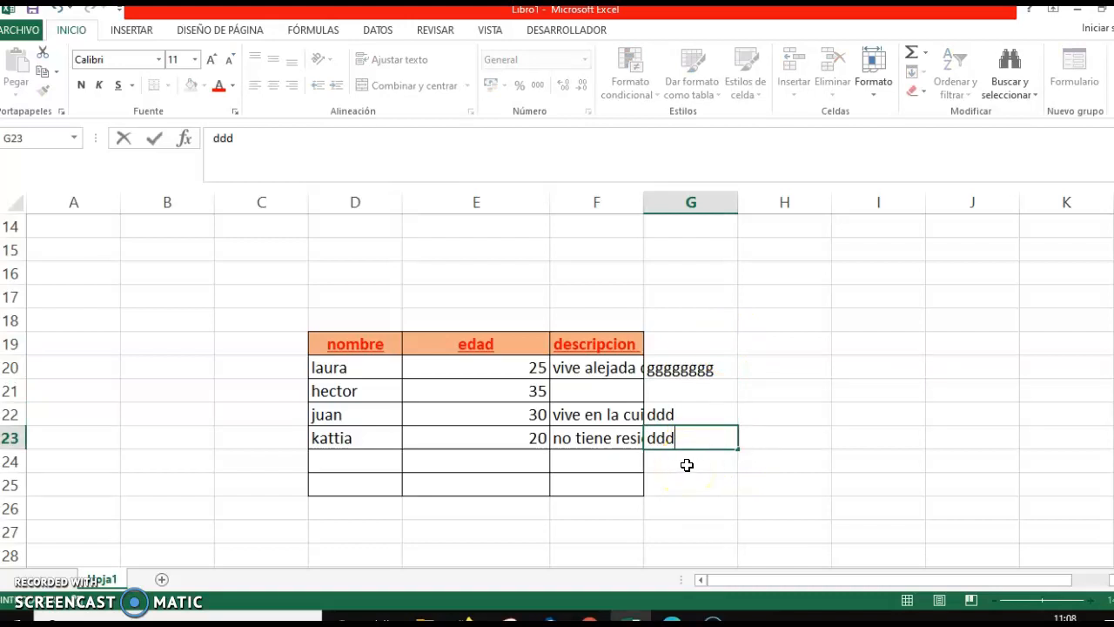
- Examine the full description text stored in cell F20
click(588, 367)
drag(489, 139, 209, 142)
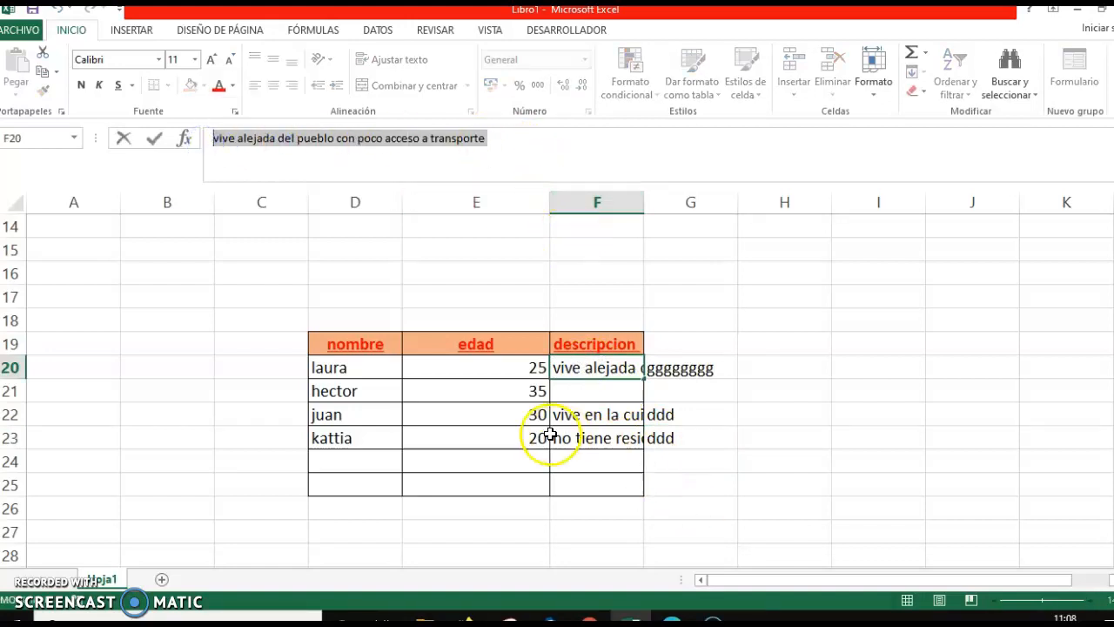
click(575, 366)
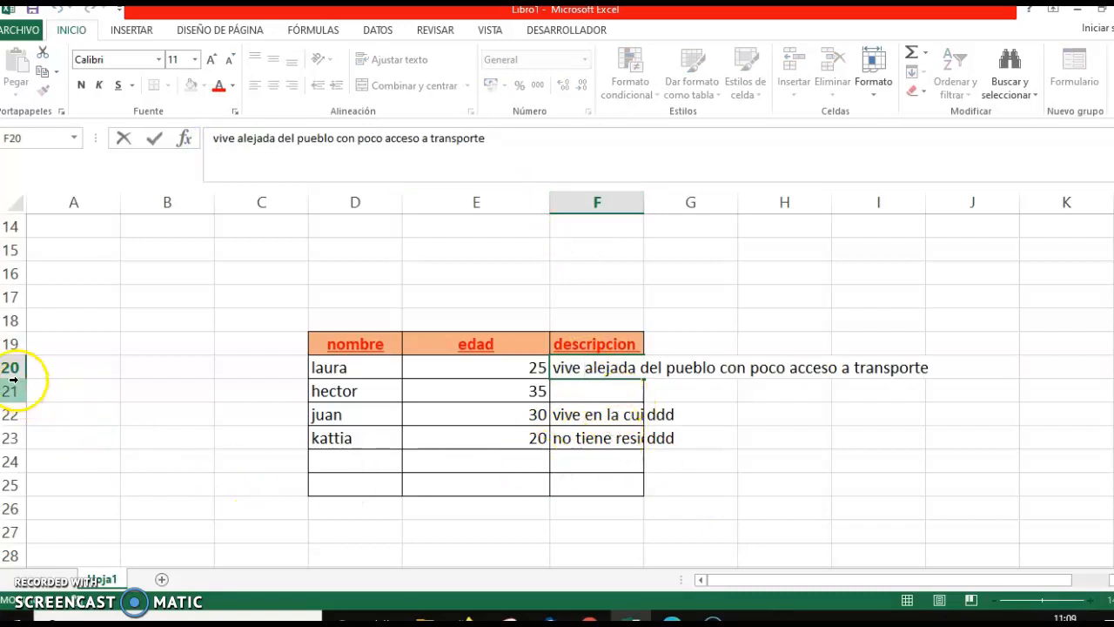
- Make row 20 about twice as tall and column F about twice as wide
click(73, 406)
drag(13, 378, 35, 400)
drag(641, 197, 731, 200)
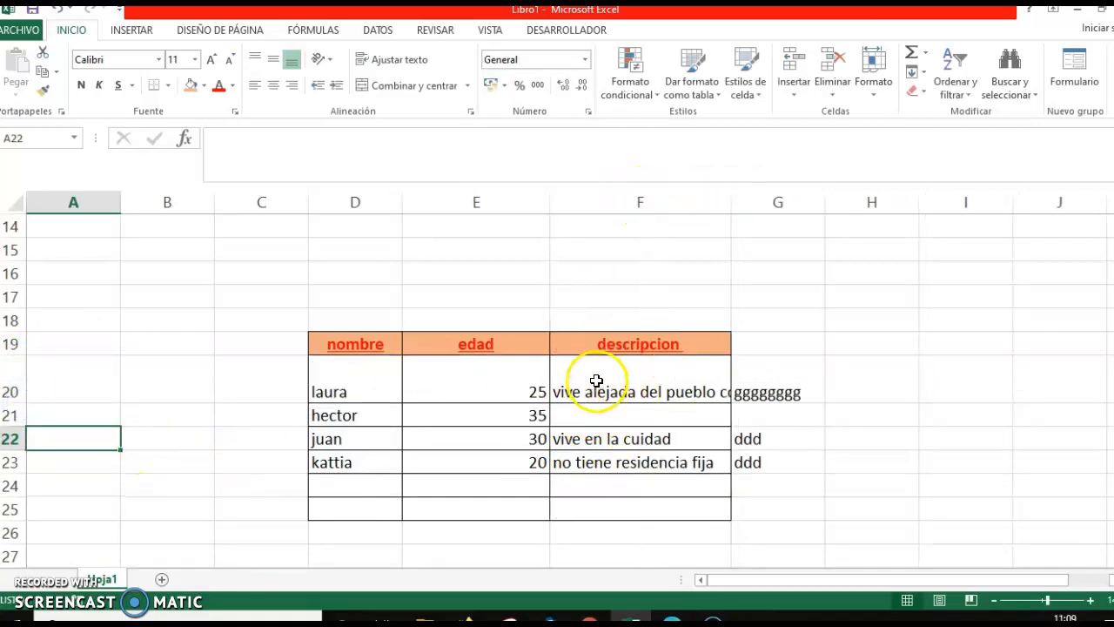
- Wrap the text in cell F20 and increase the heights of rows 19 and 20, fitting row 20 to its three lines of text
click(596, 380)
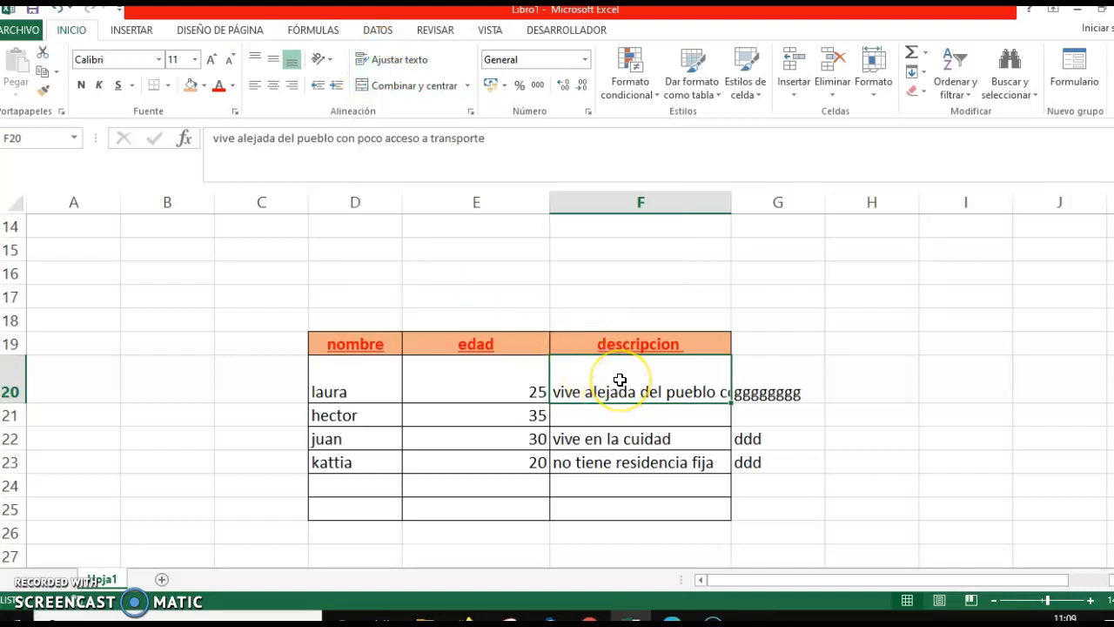
click(388, 62)
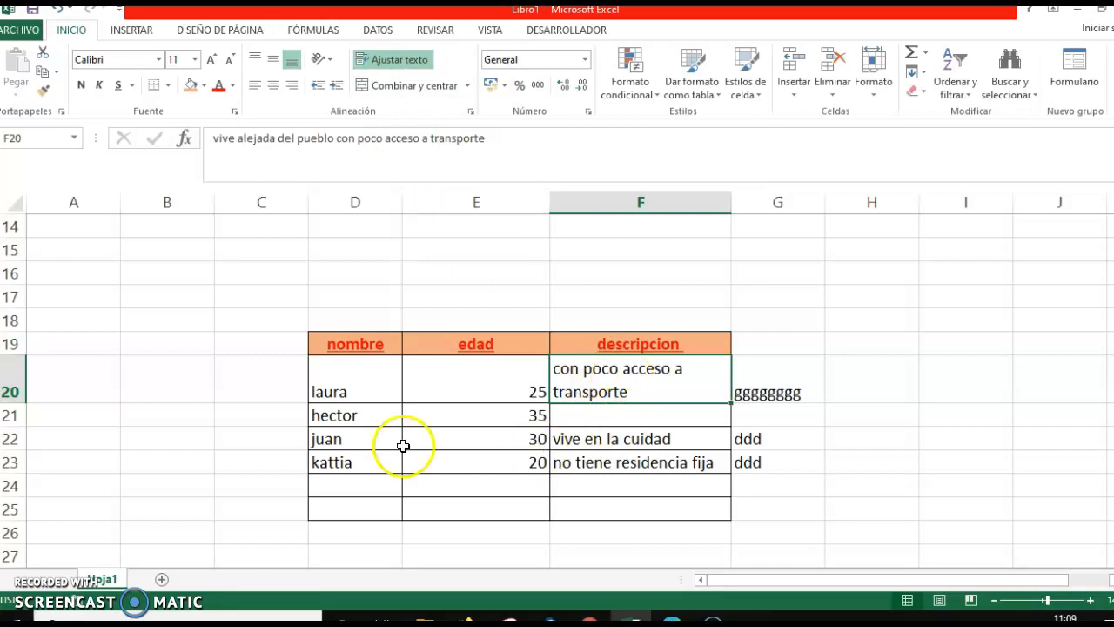
drag(19, 357, 23, 332)
drag(14, 385, 17, 467)
drag(14, 336, 16, 396)
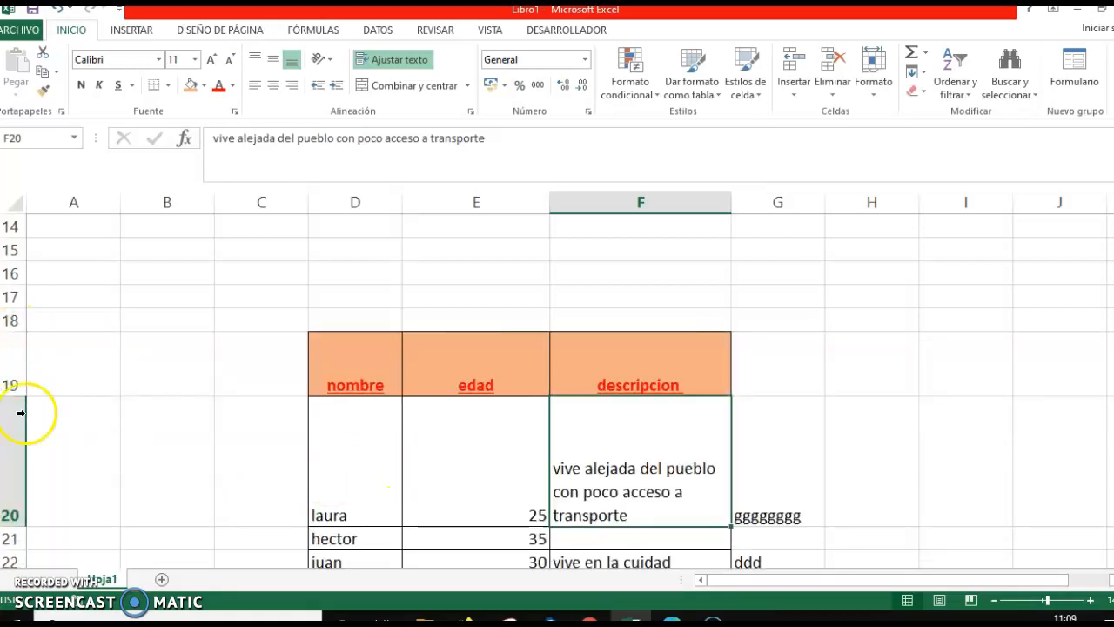
drag(19, 523, 20, 478)
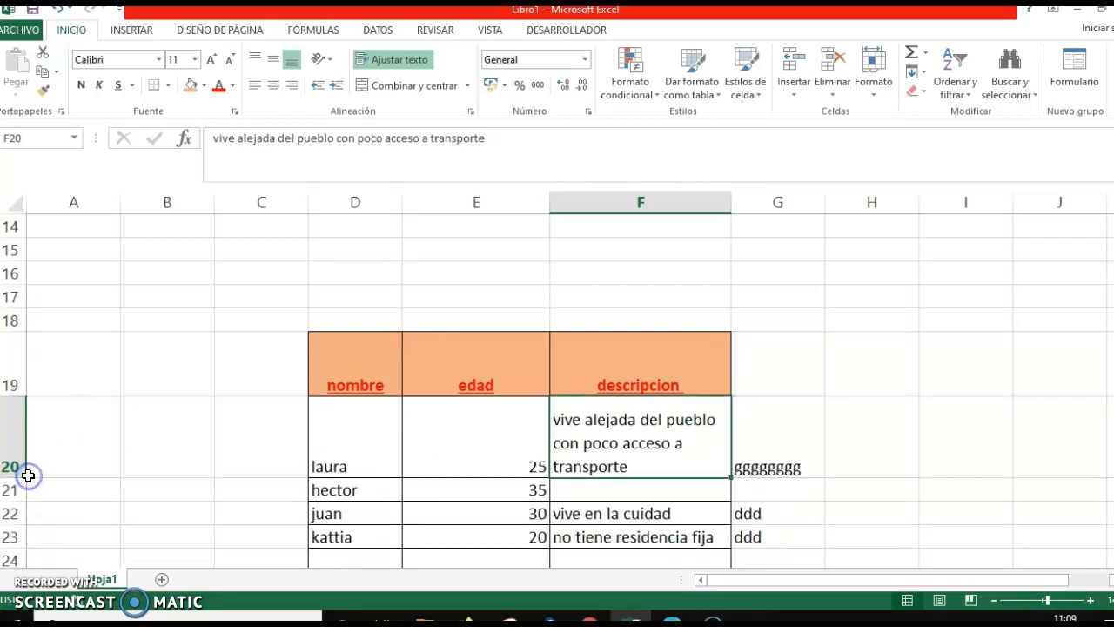
- Merge and centre cells F20 and F21 so one description spans both rows
click(646, 459)
click(642, 532)
click(616, 485)
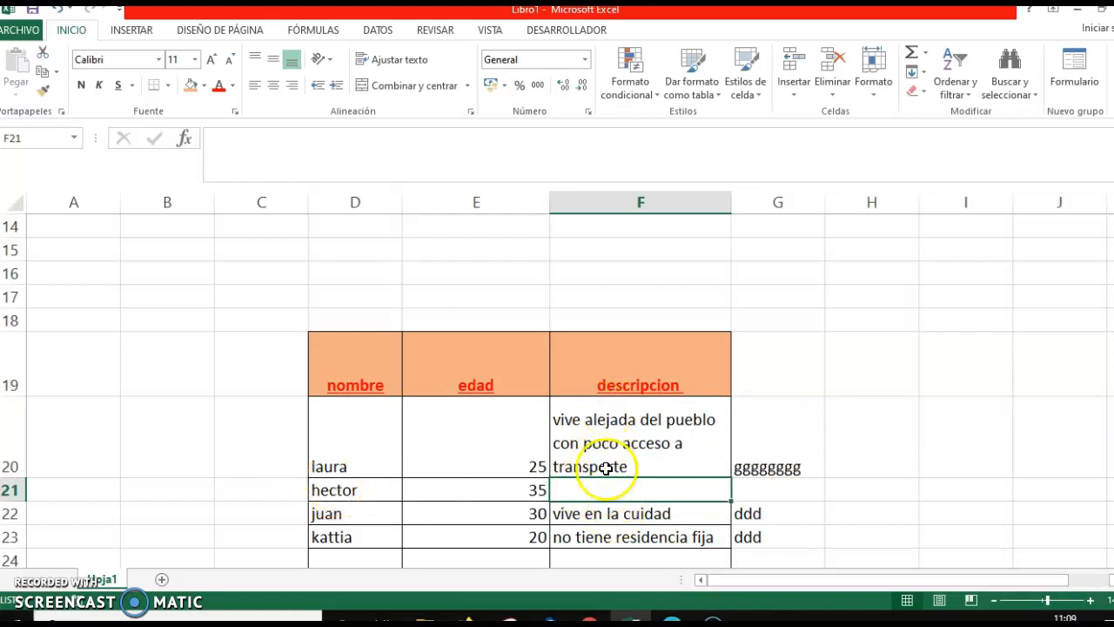
click(565, 408)
drag(564, 443, 568, 488)
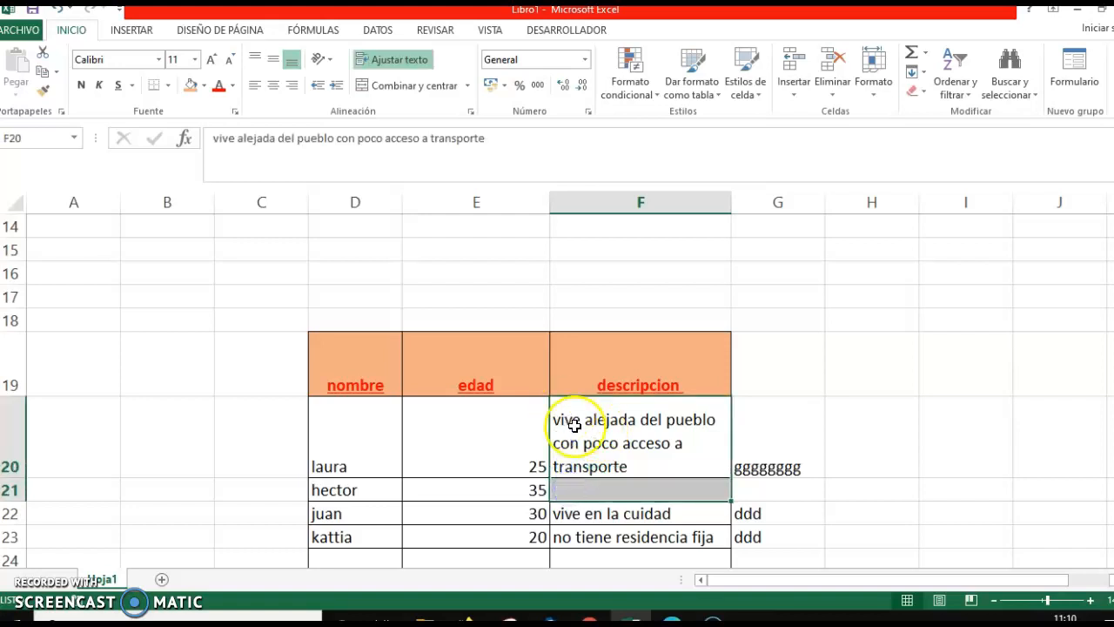
click(393, 88)
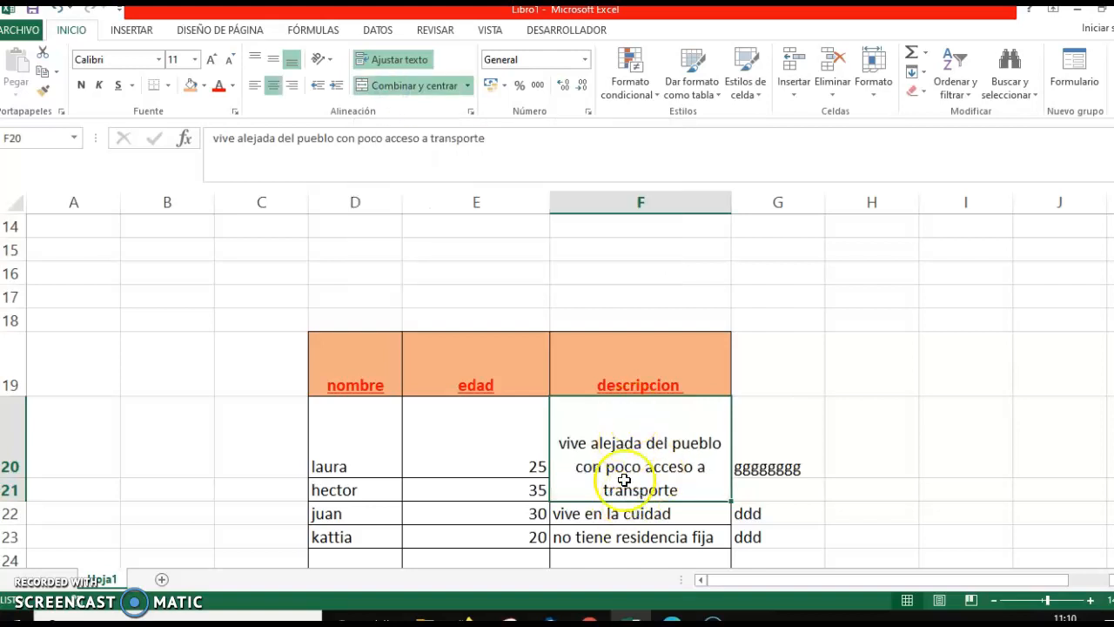
click(789, 450)
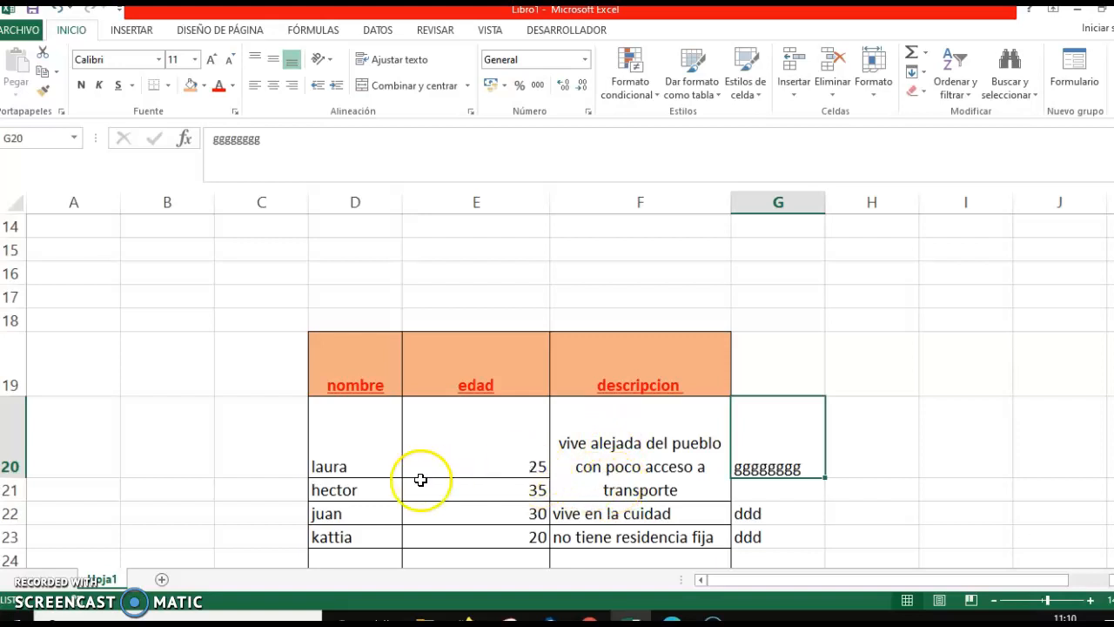
click(332, 453)
click(338, 493)
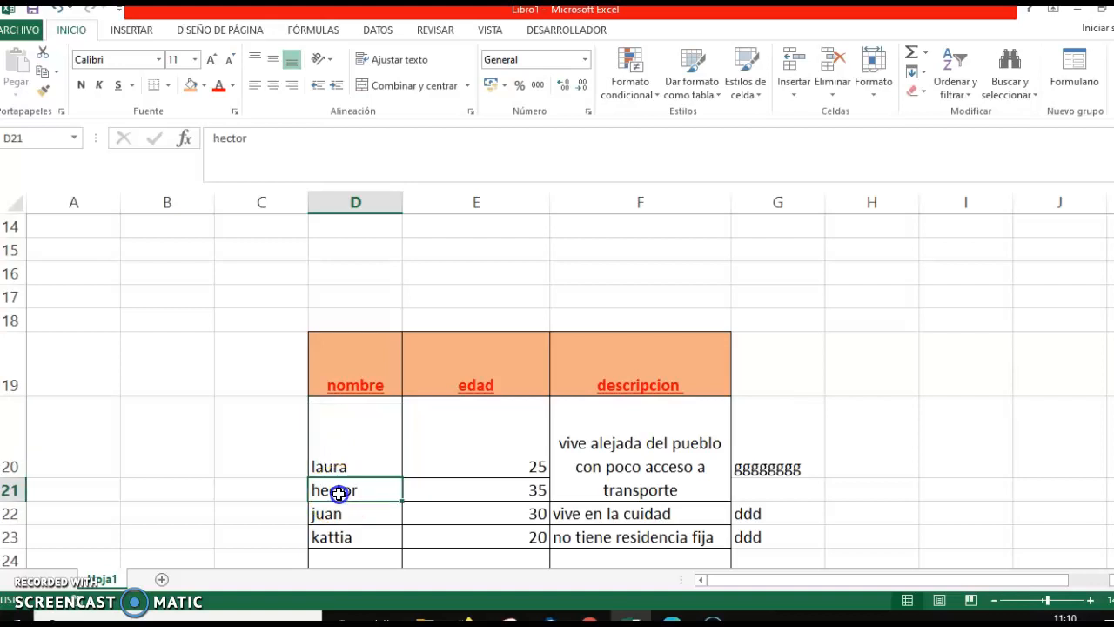
click(342, 451)
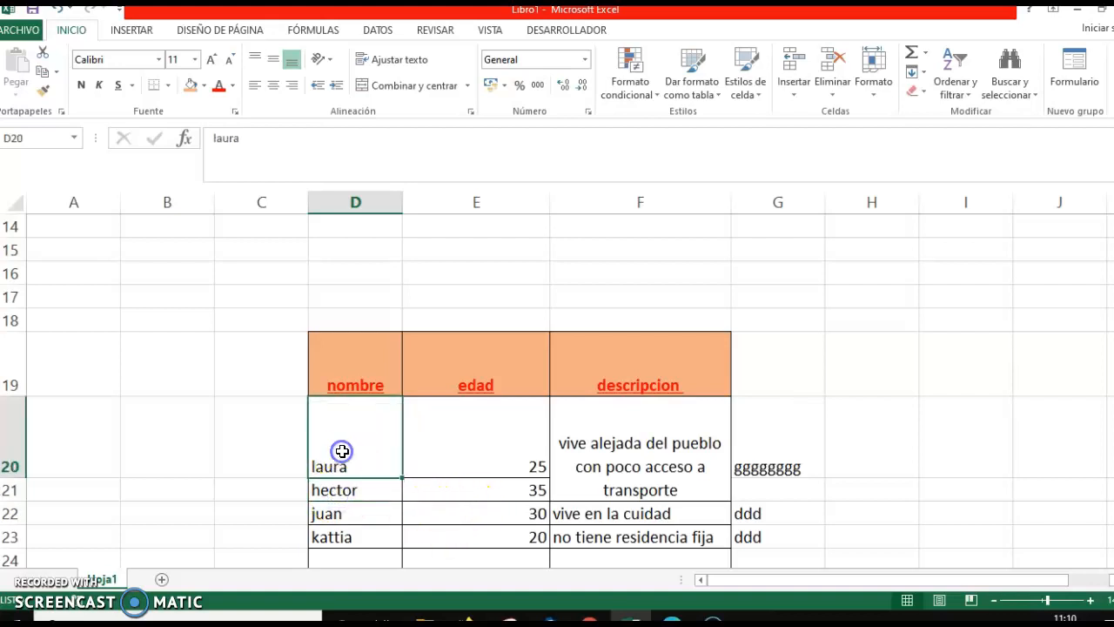
- Centre the name in D20 vertically and horizontally, and centre the name in D21 horizontally
click(273, 59)
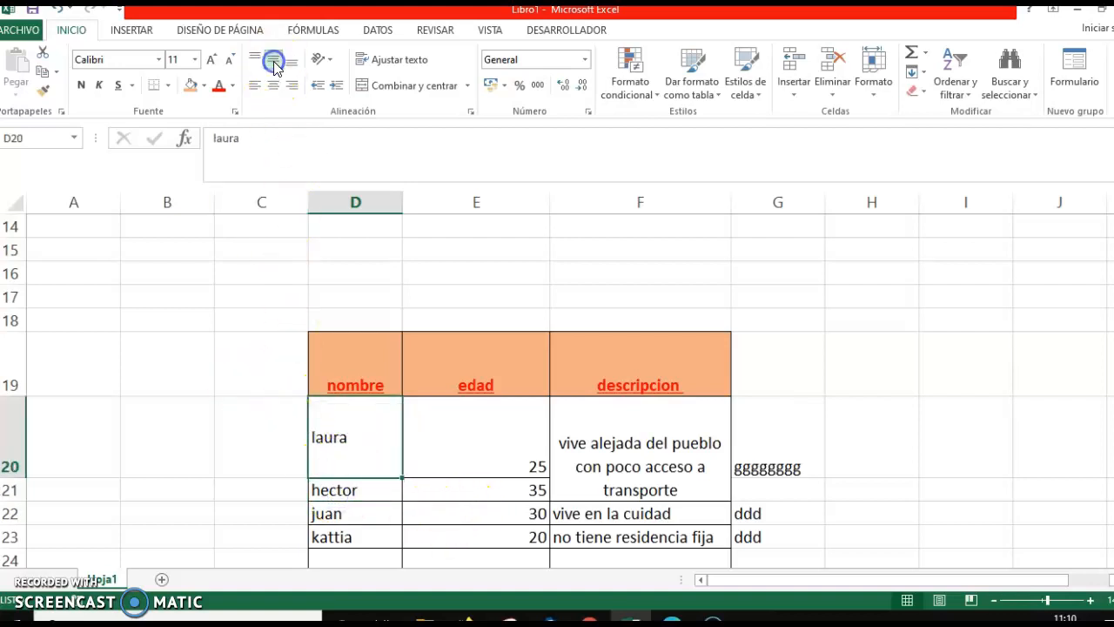
click(273, 85)
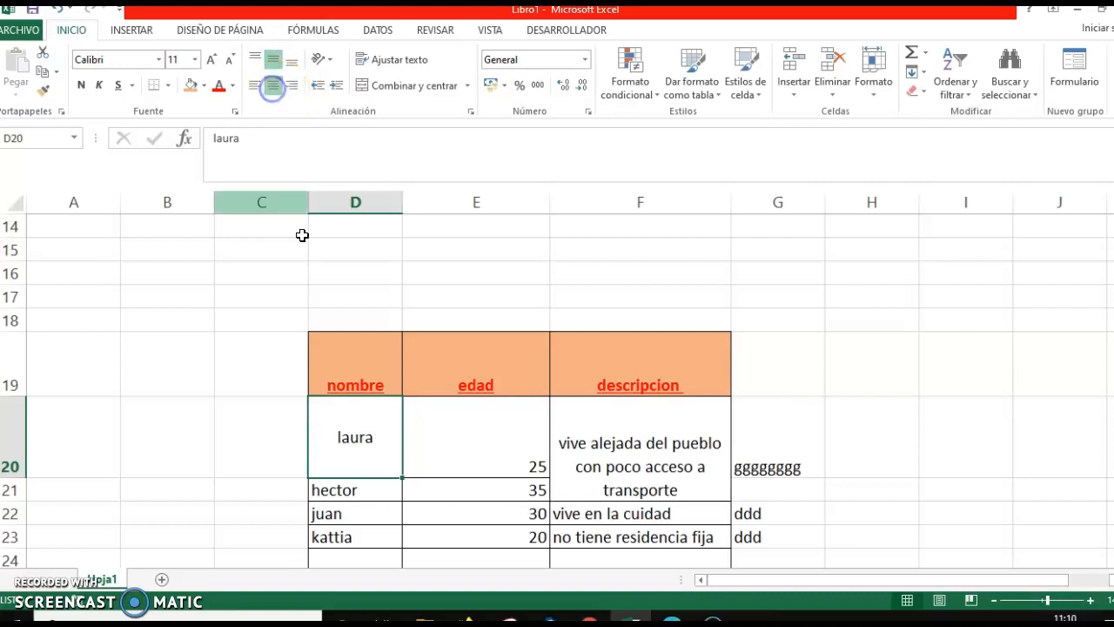
click(375, 497)
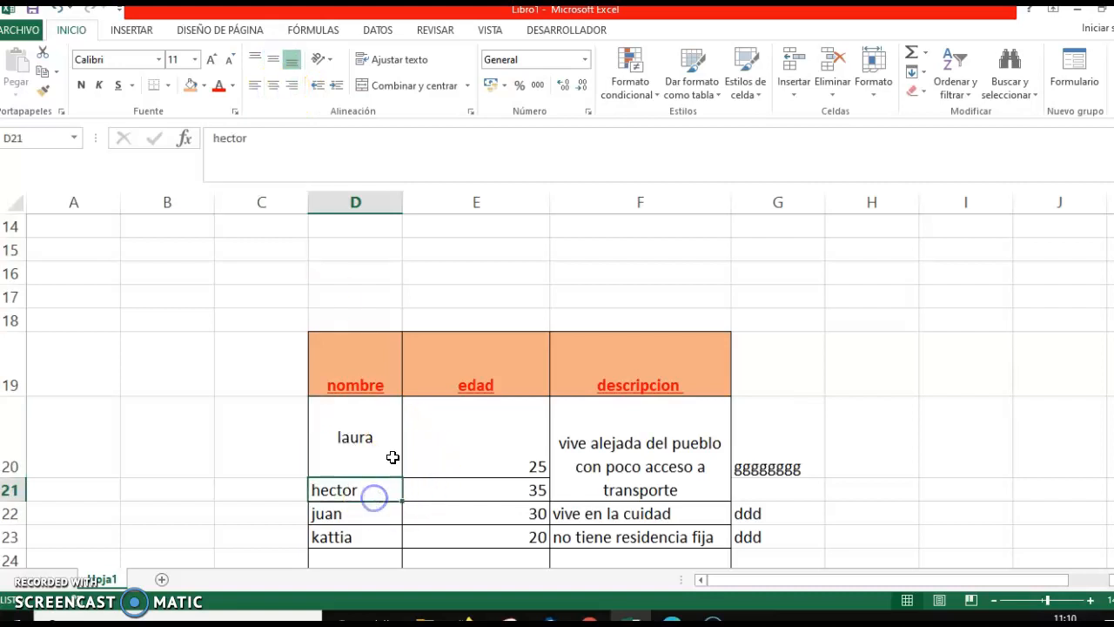
click(277, 84)
- Centre the ages in E20 and E21 and the description in F22 both vertically and horizontally
click(510, 450)
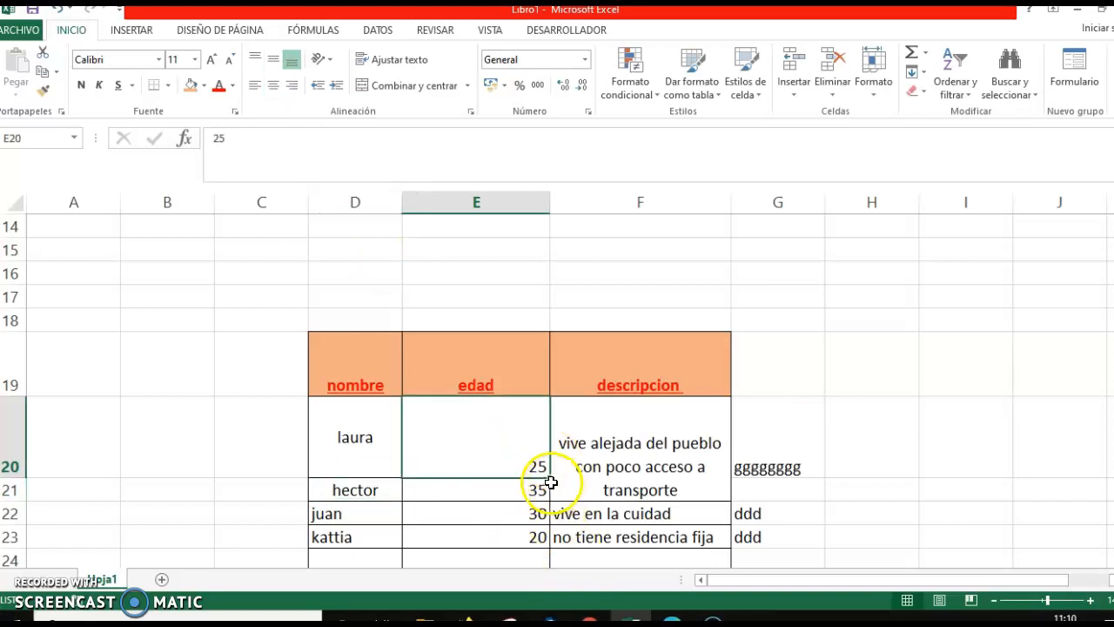
click(272, 85)
click(522, 493)
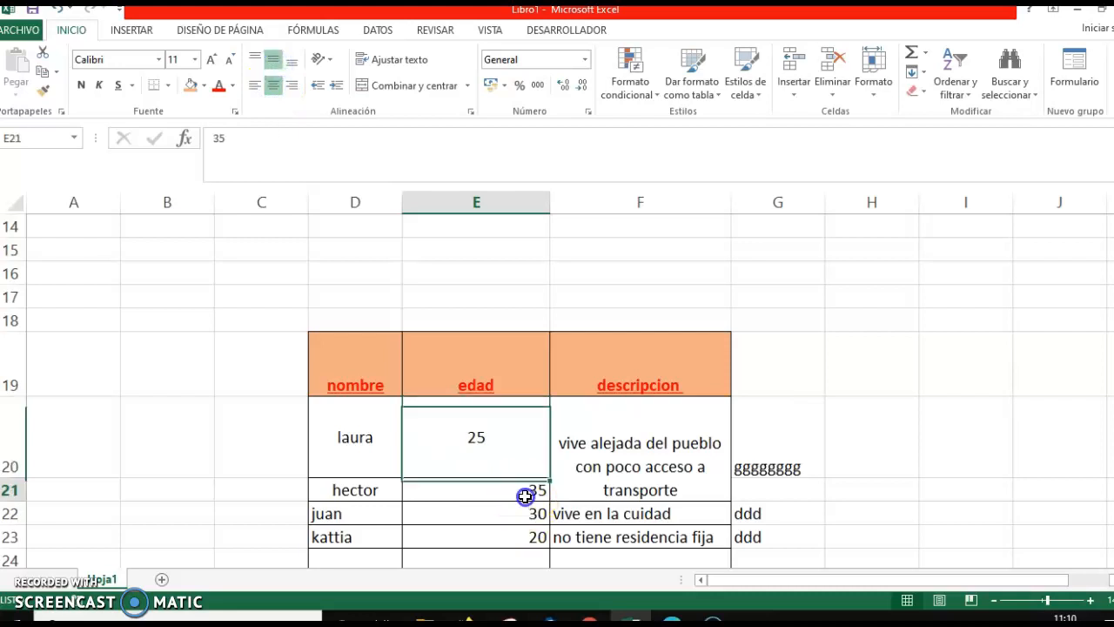
click(272, 85)
click(273, 59)
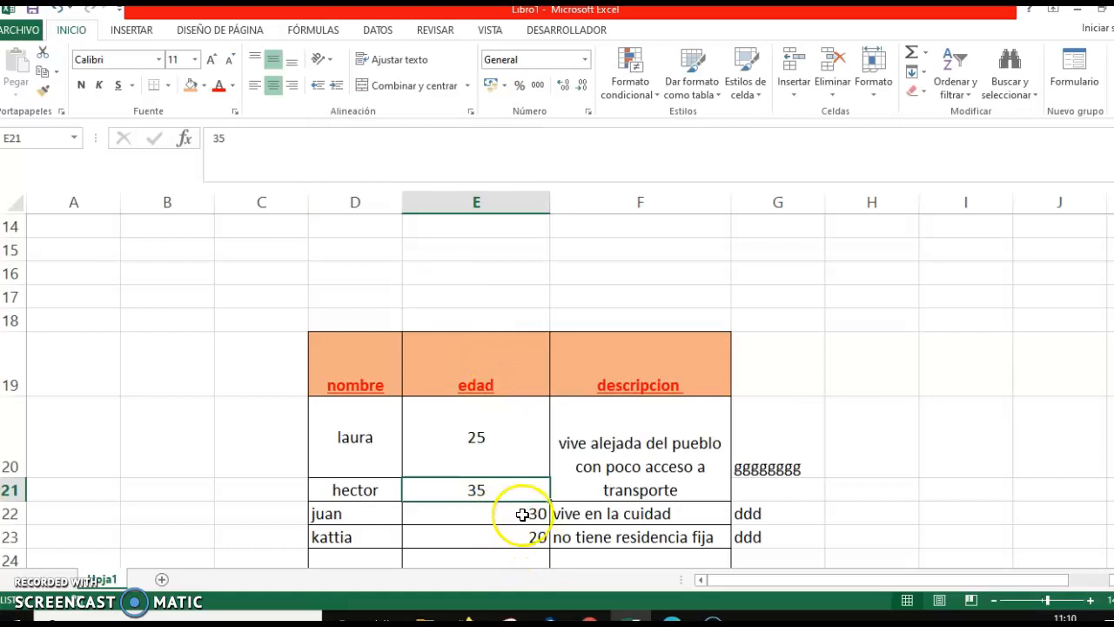
click(627, 520)
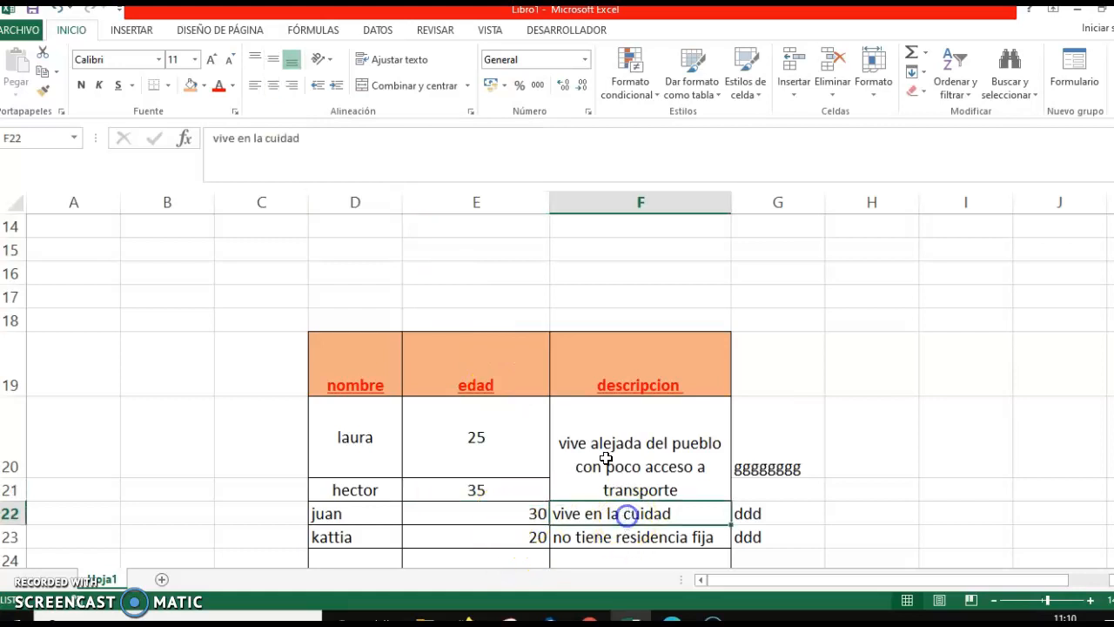
click(273, 85)
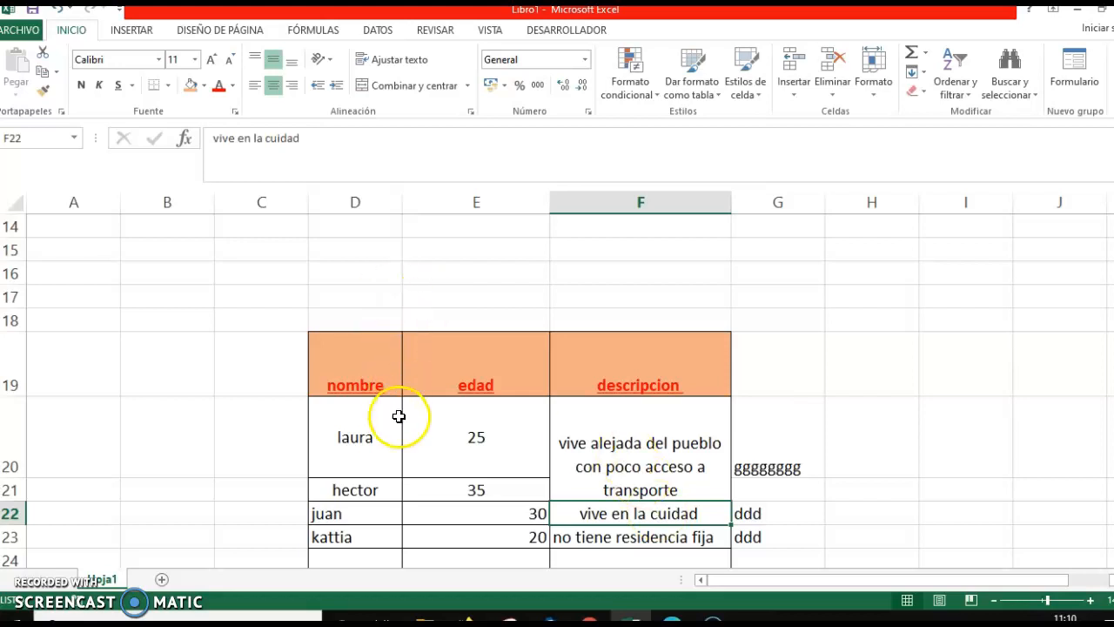
- Enlarge the "nombre" header text in D19 to size 20 and reduce it to size 14
click(357, 366)
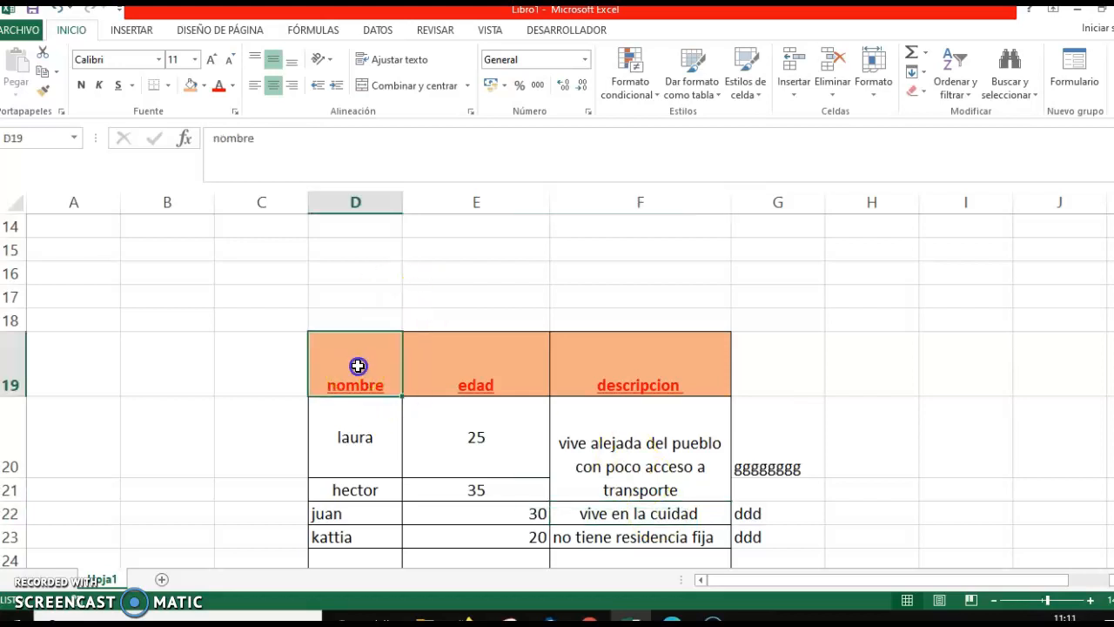
click(217, 57)
click(218, 58)
click(218, 58)
click(217, 57)
click(218, 58)
click(217, 57)
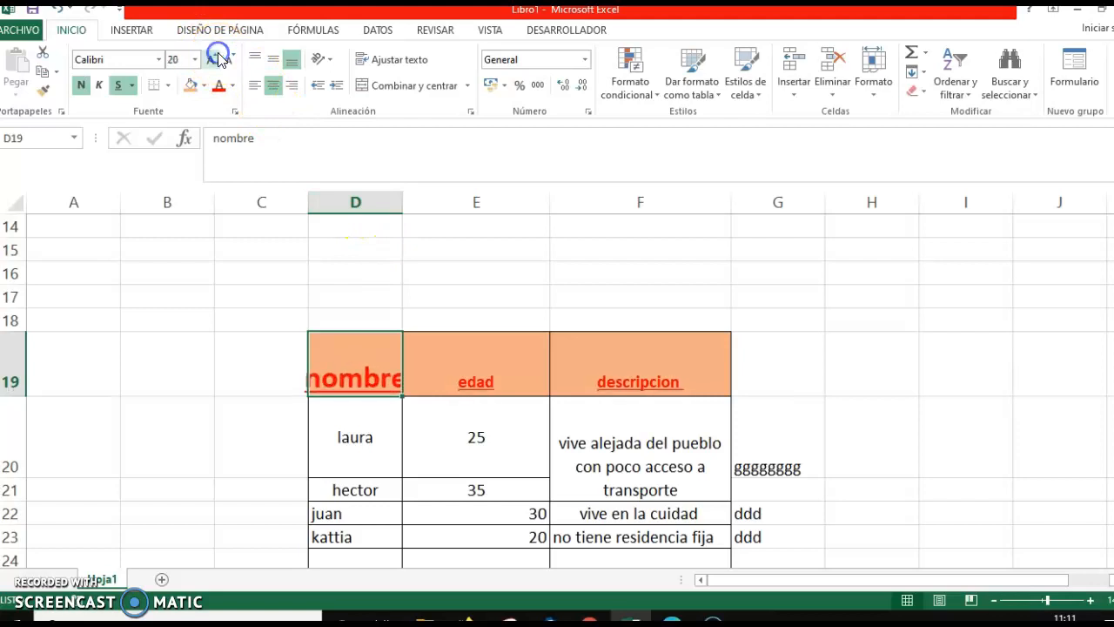
click(195, 60)
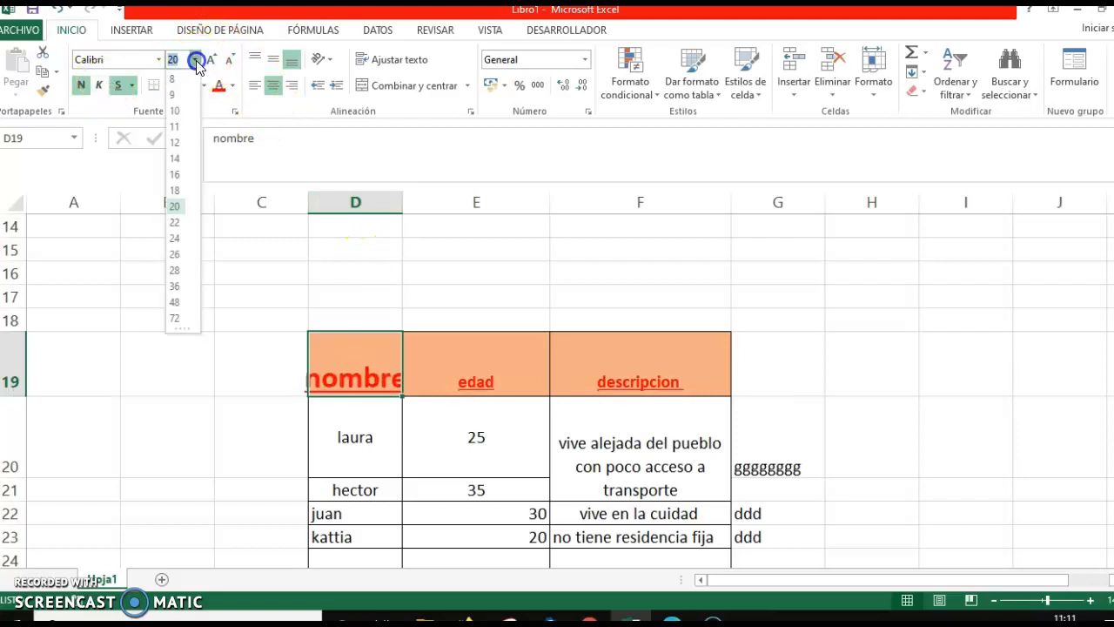
click(232, 59)
click(232, 59)
click(232, 59)
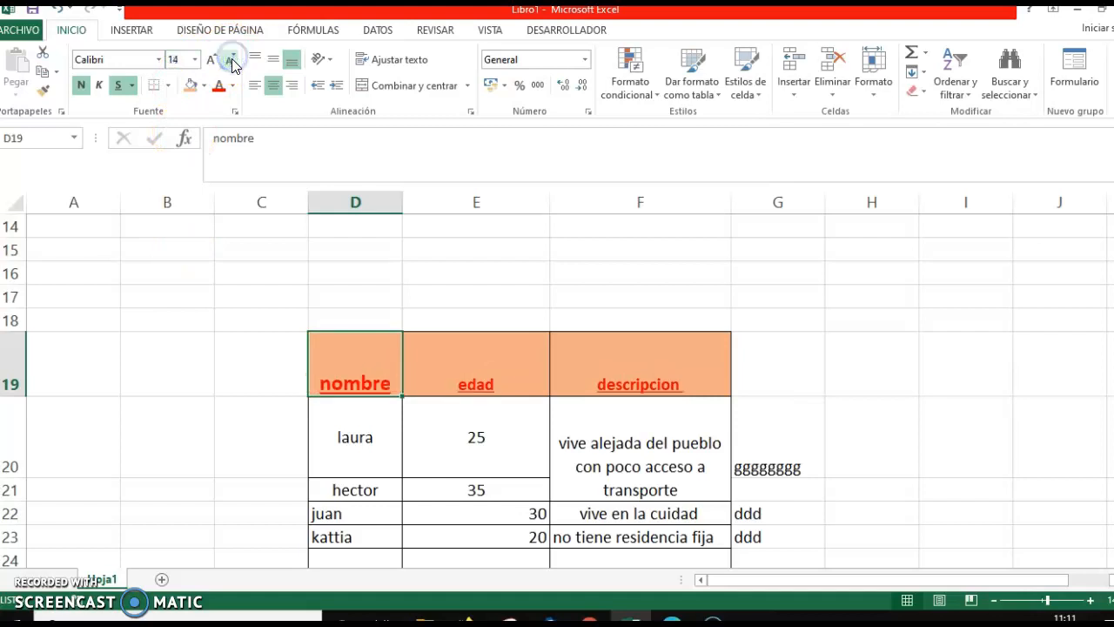
click(494, 391)
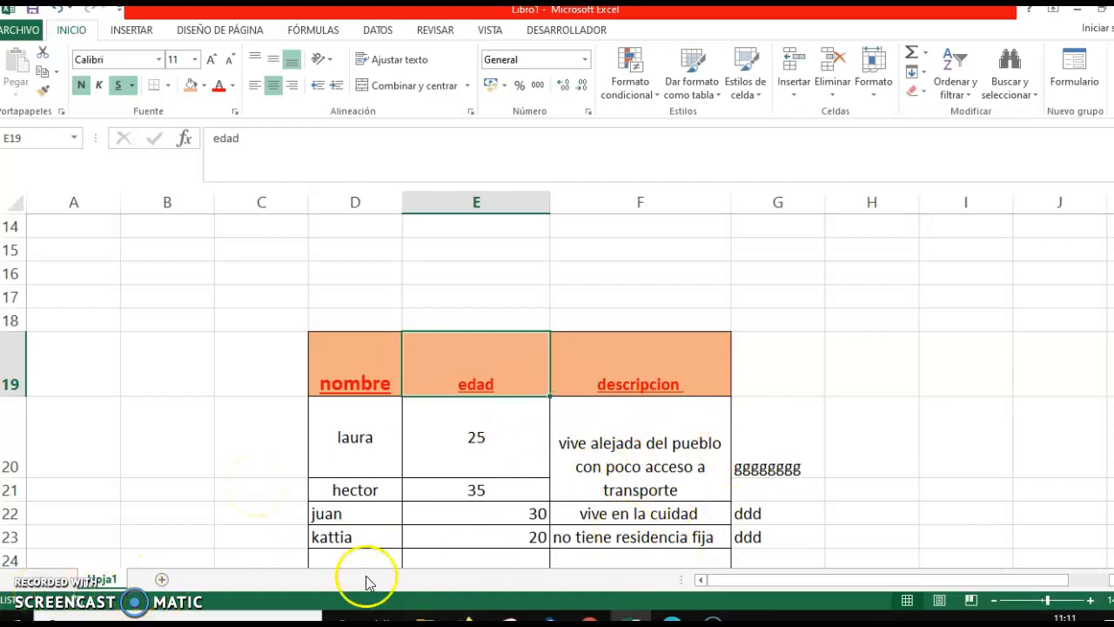
drag(1112, 458, 1113, 473)
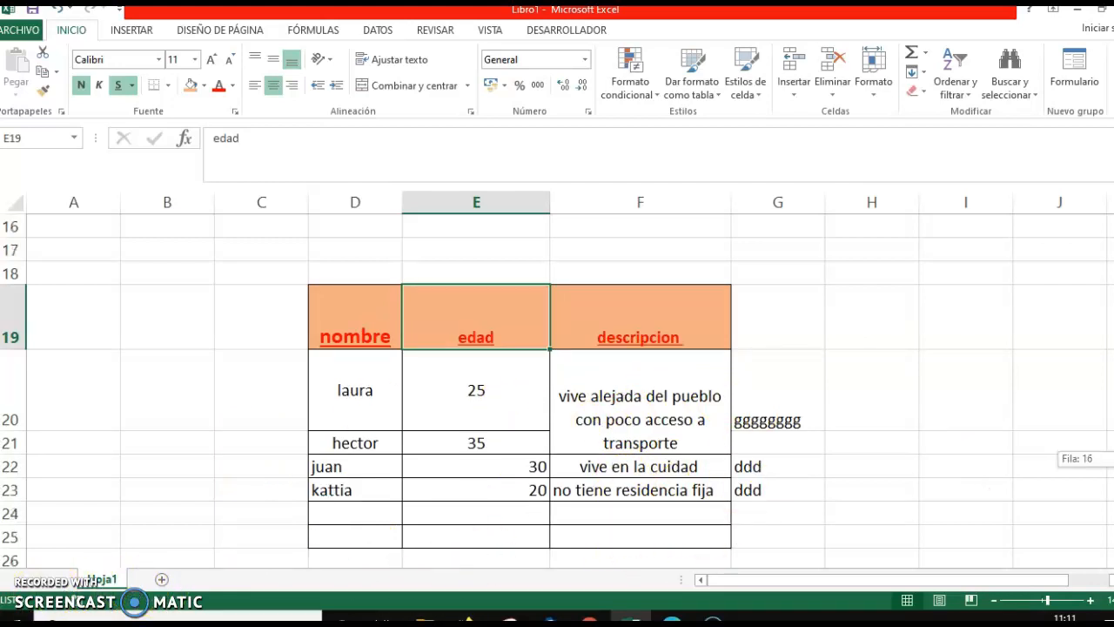